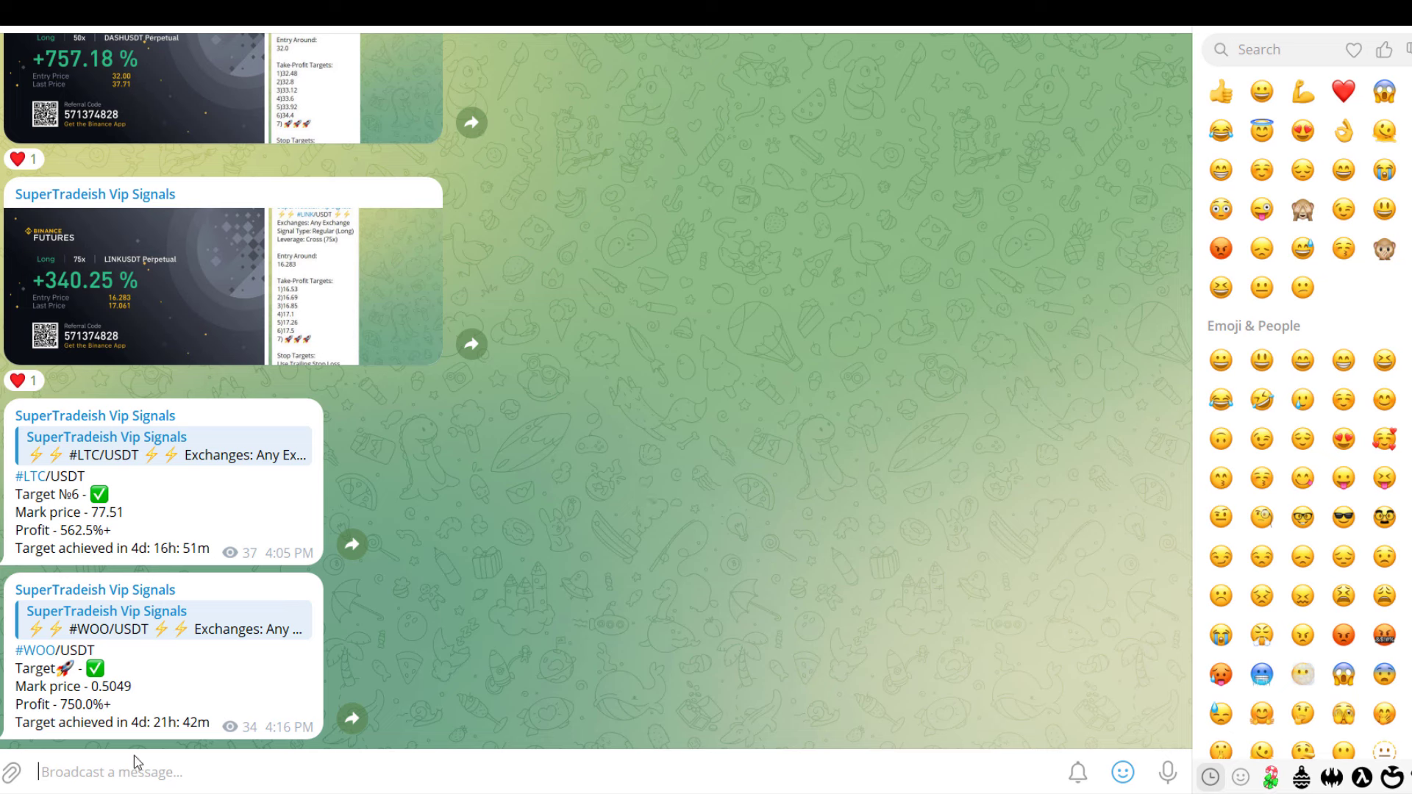
- Highlight the LTC/USDT signal's profit percentage, then scroll back up the channel
{"action": "left_click_drag", "start_coordinate": [52, 704], "coordinate": [112, 704]}
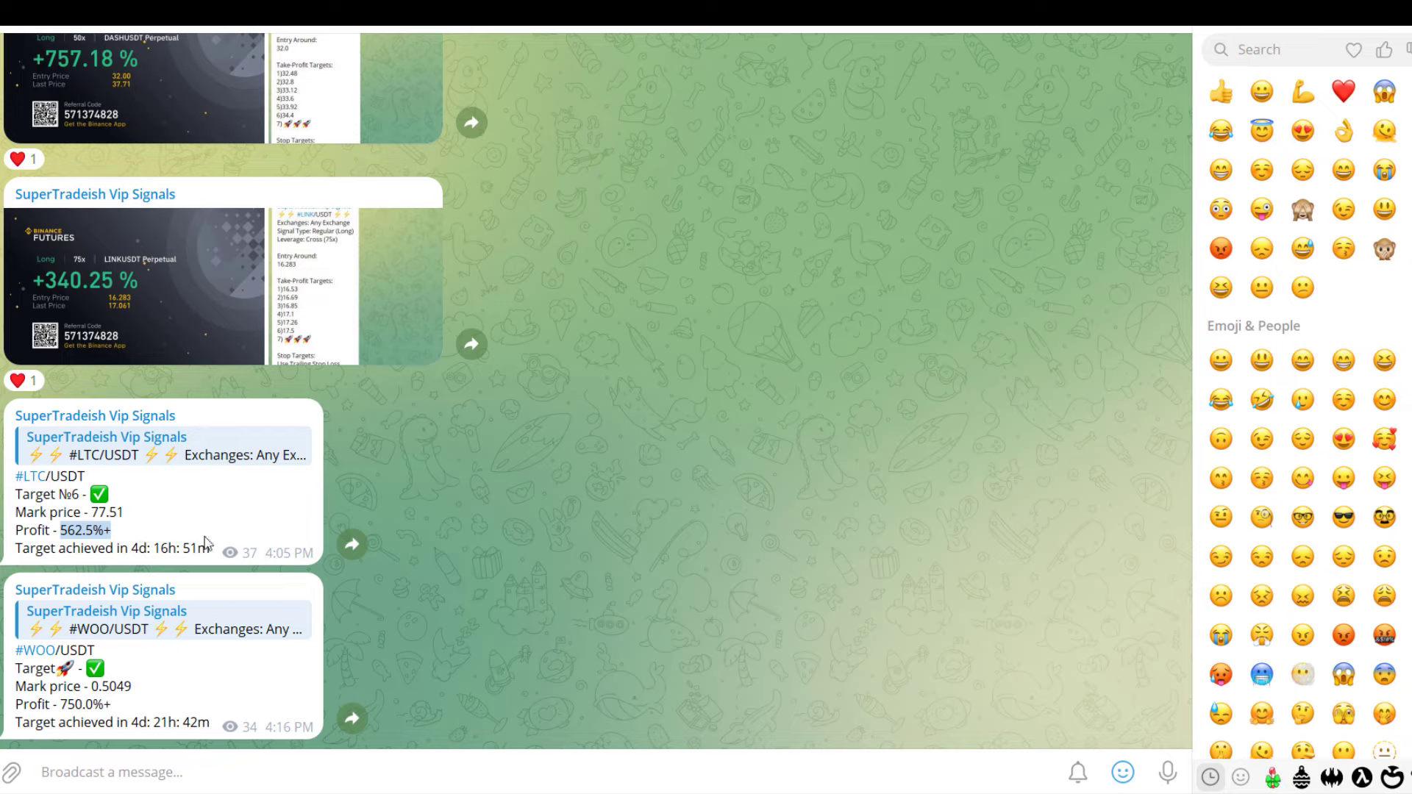
{"action": "scroll", "coordinate": [712, 581], "scroll_direction": "up", "scroll_amount": 3}
{"action": "left_click", "coordinate": [195, 564]}
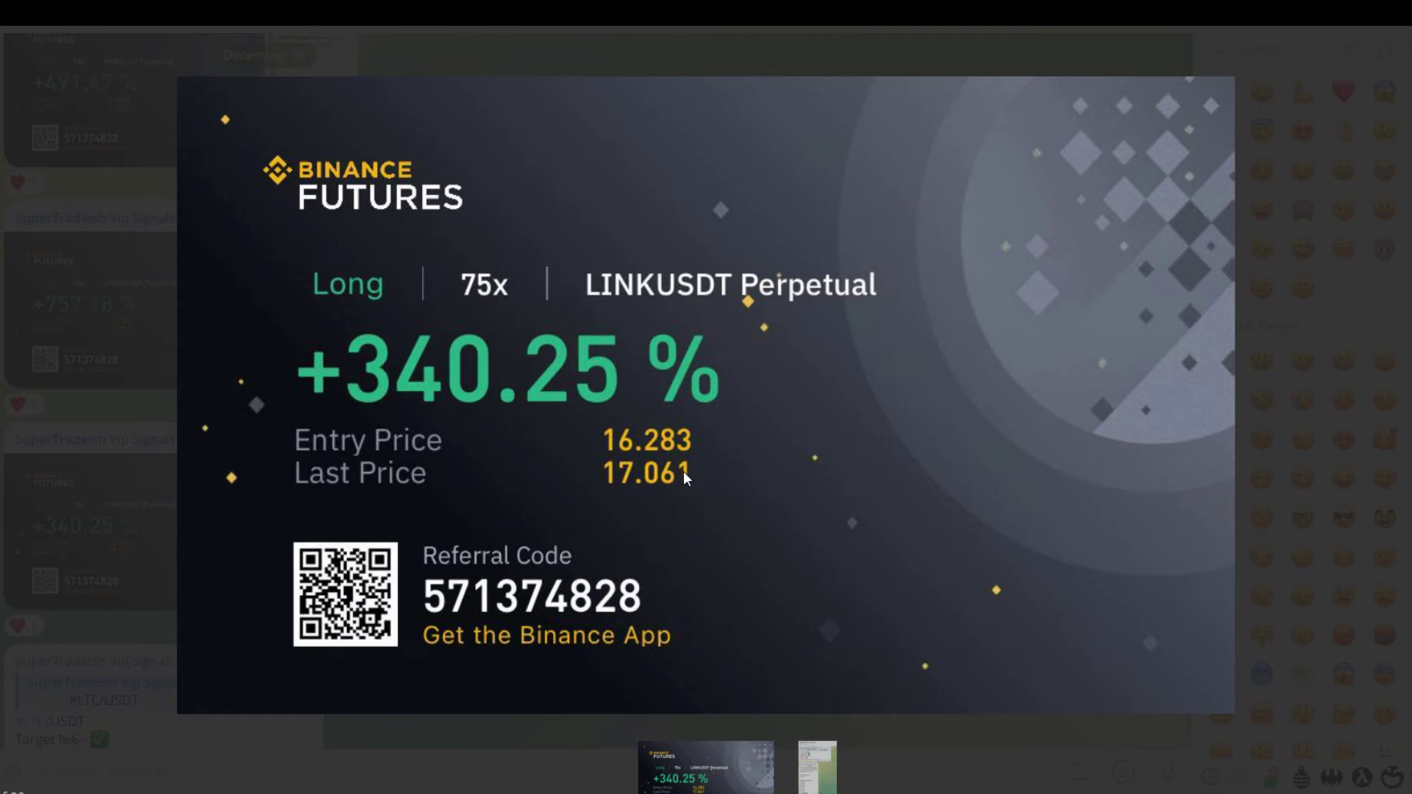
{"action": "key", "text": "Escape"}
{"action": "left_click", "coordinate": [195, 388]}
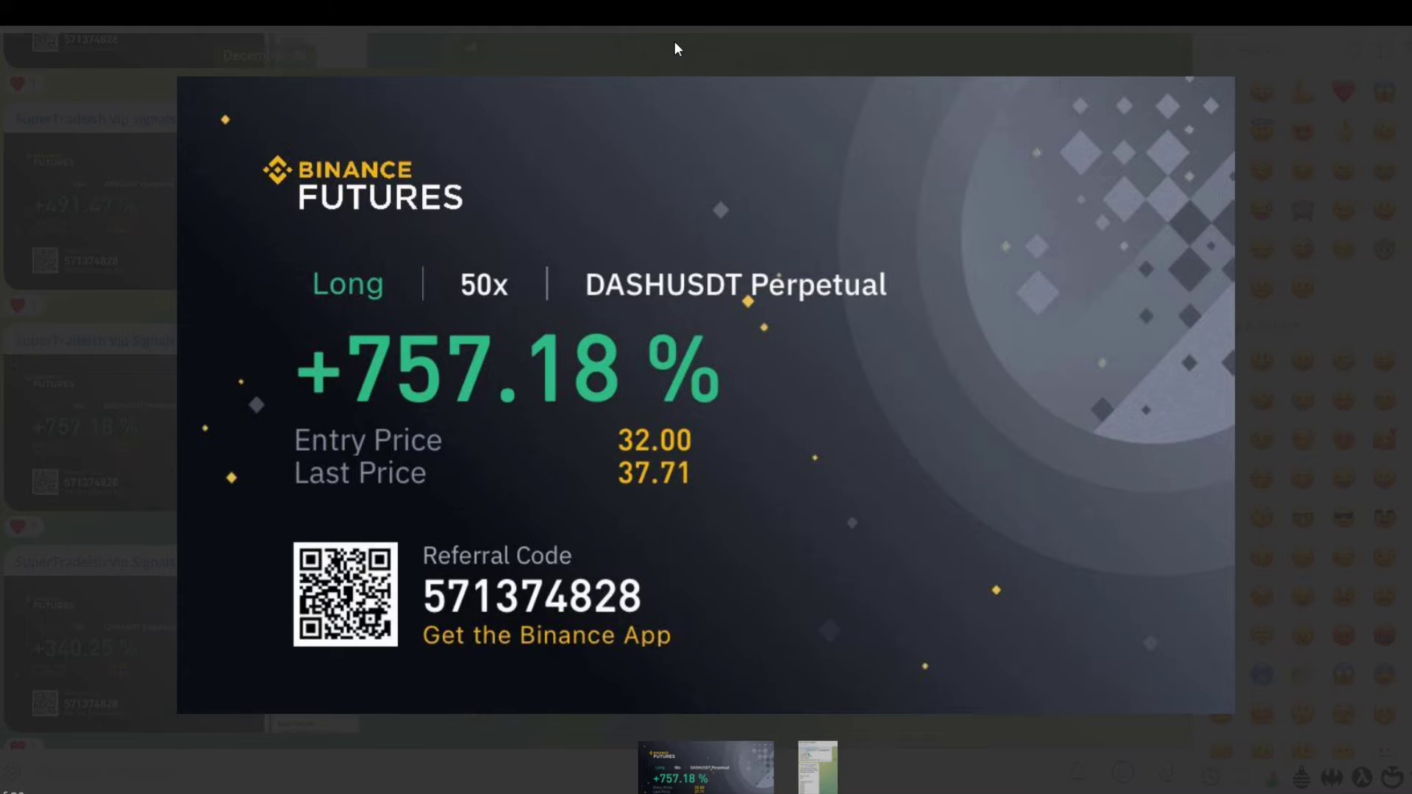
{"action": "key", "text": "Escape"}
{"action": "scroll", "coordinate": [564, 189], "scroll_direction": "up", "scroll_amount": 3}
{"action": "left_click", "coordinate": [158, 444]}
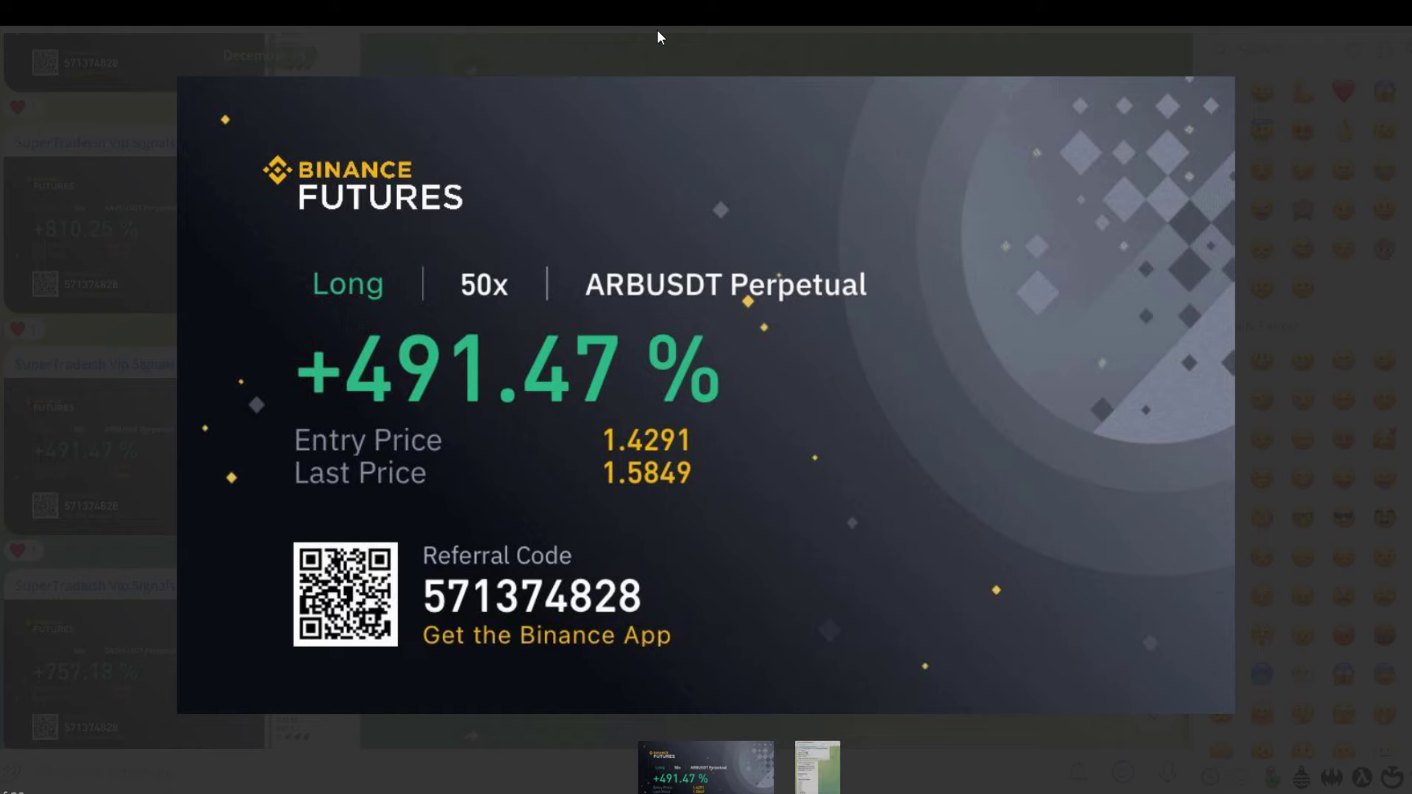
{"action": "key", "text": "Escape"}
{"action": "scroll", "coordinate": [552, 197], "scroll_direction": "up", "scroll_amount": 3}
{"action": "left_click", "coordinate": [138, 480]}
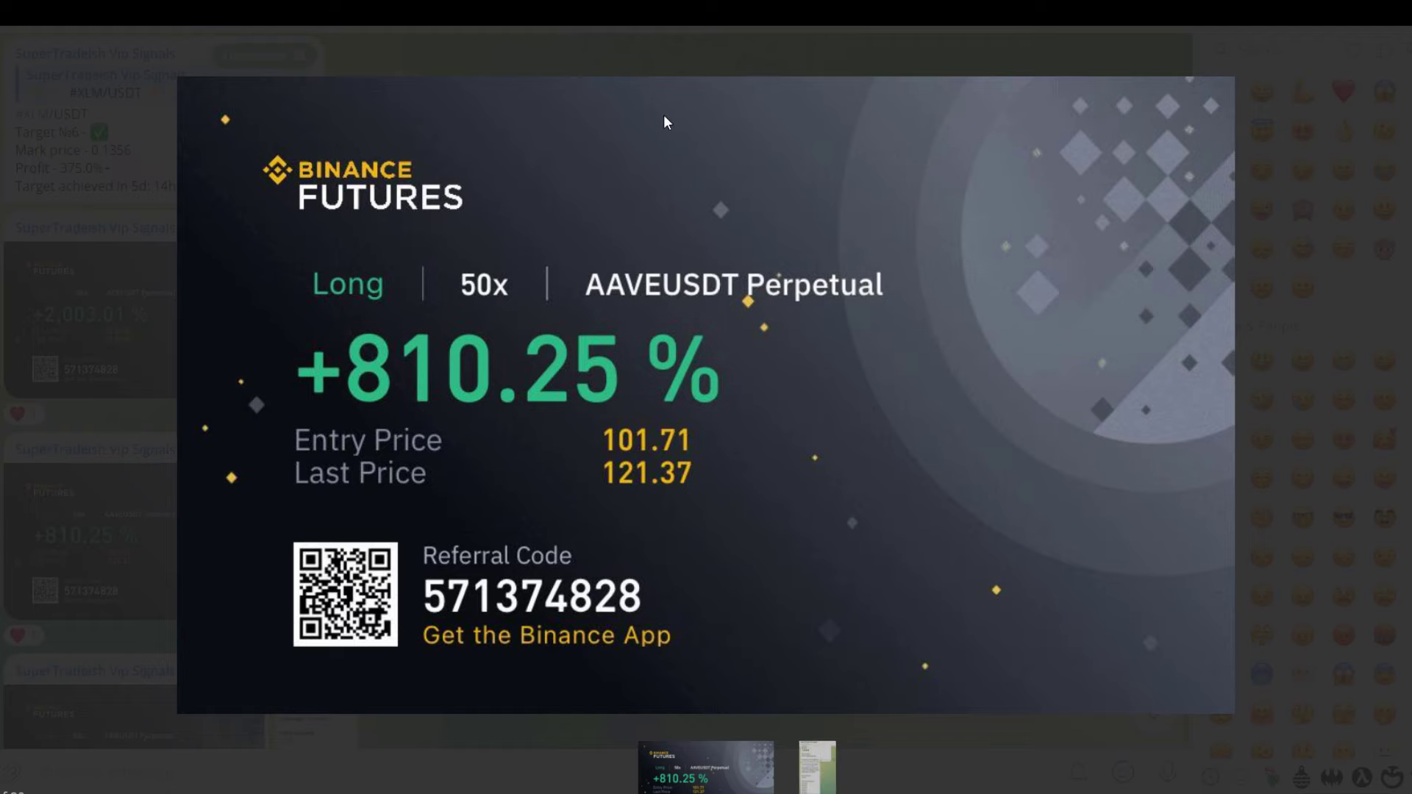
{"action": "key", "text": "Escape"}
{"action": "left_click", "coordinate": [180, 310]}
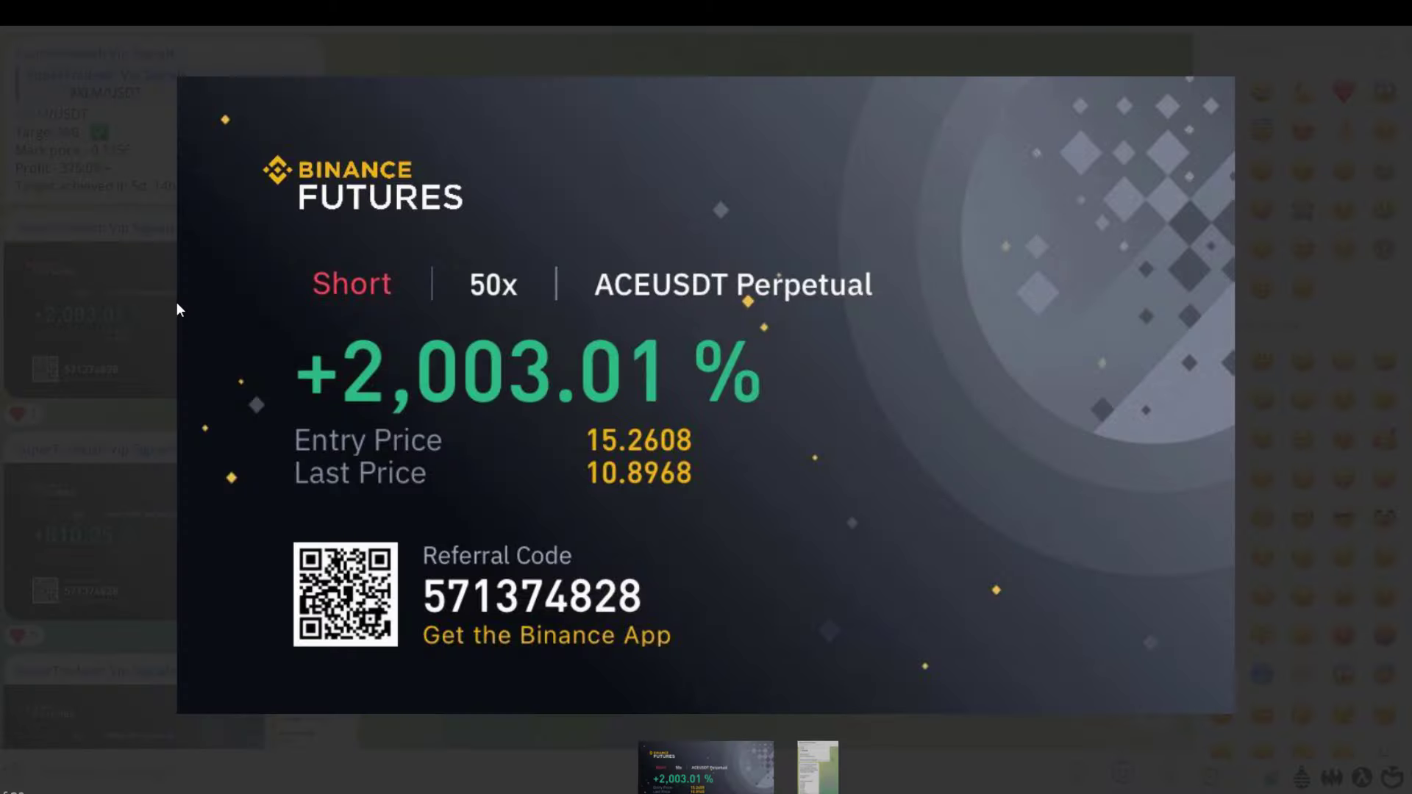
- Close the enlarged ACEUSDT card and scroll up through the earlier channel signals
{"action": "key", "text": "Escape"}
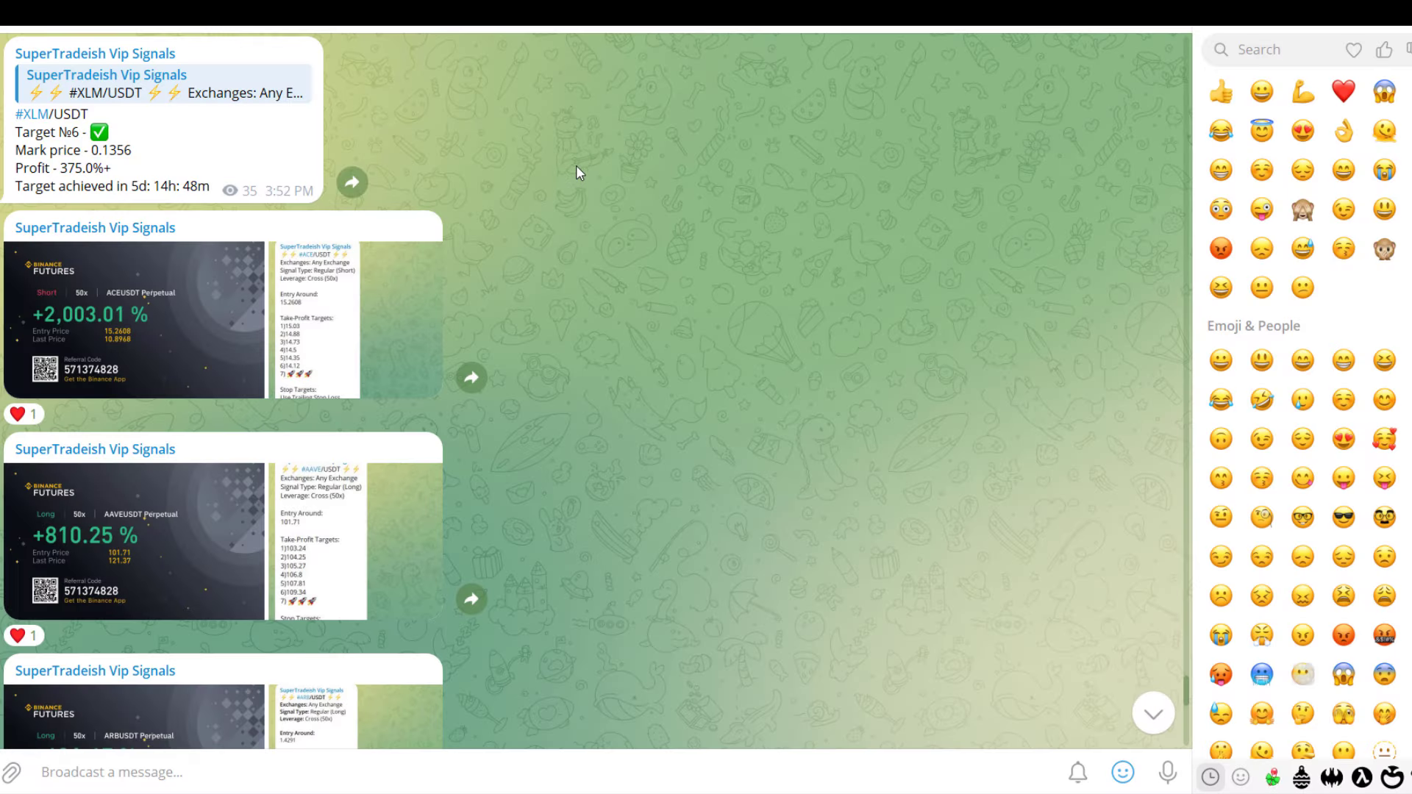
{"action": "scroll", "coordinate": [576, 168], "scroll_direction": "up", "scroll_amount": 10}
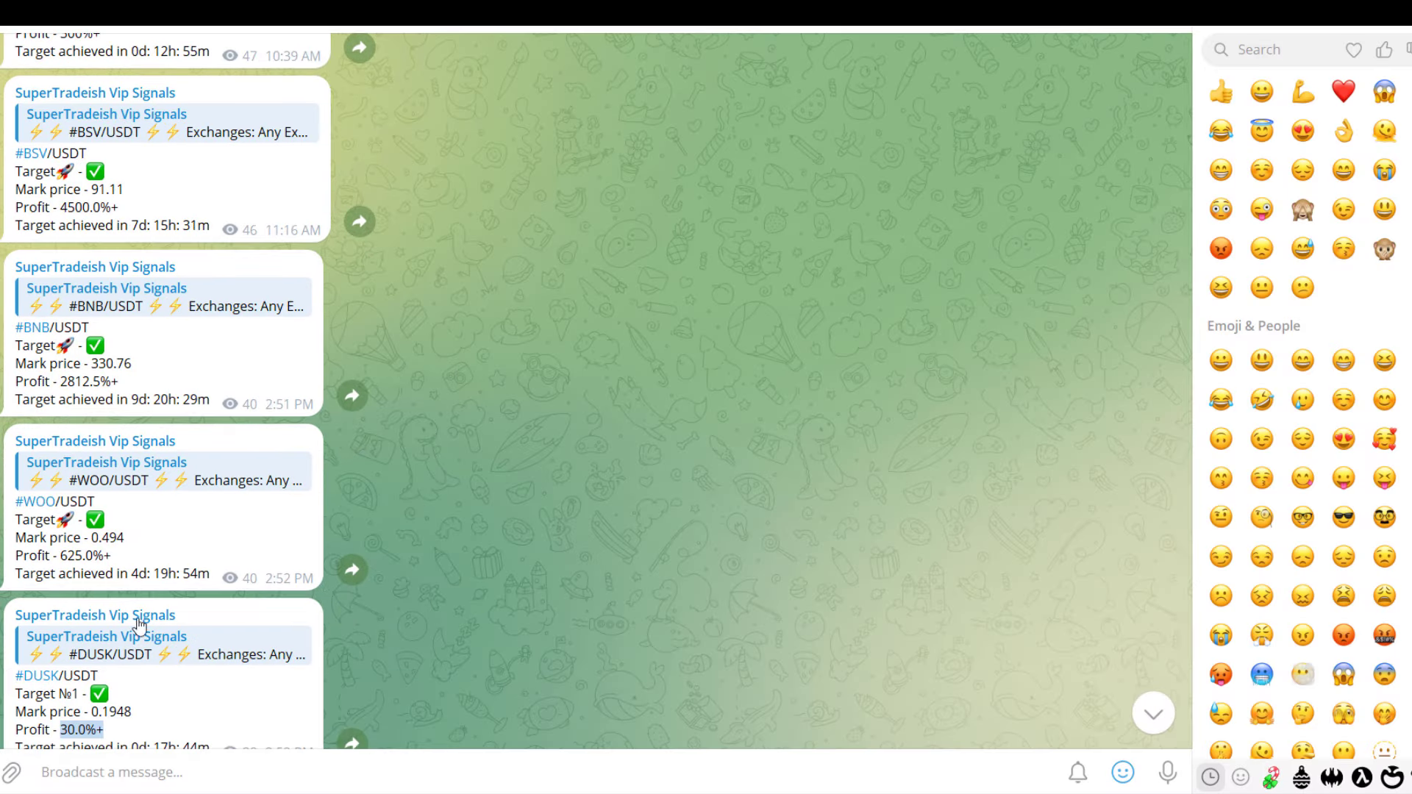
{"action": "scroll", "coordinate": [221, 621], "scroll_direction": "down", "scroll_amount": 2}
{"action": "scroll", "coordinate": [255, 558], "scroll_direction": "up", "scroll_amount": 6}
{"action": "scroll", "coordinate": [512, 515], "scroll_direction": "up", "scroll_amount": 8}
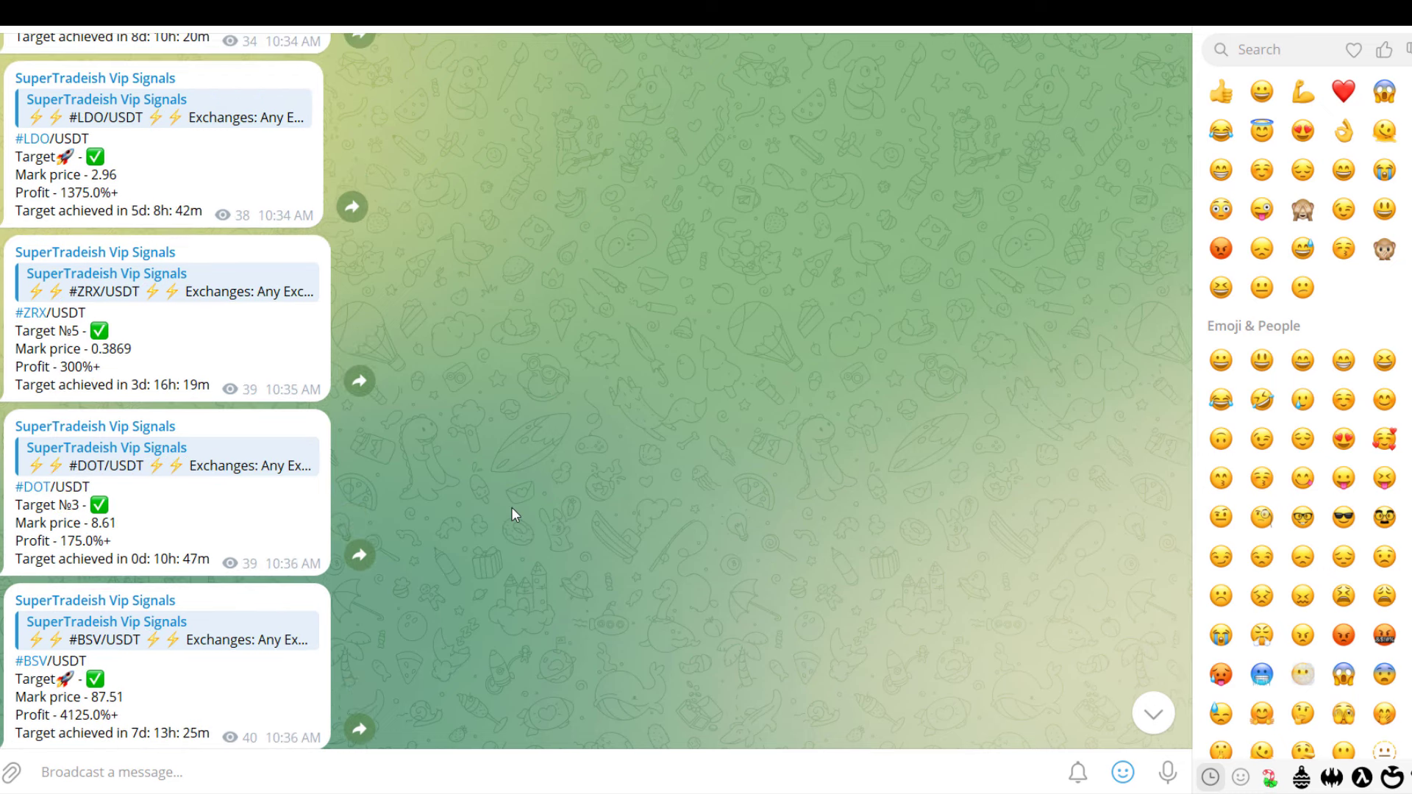
{"action": "scroll", "coordinate": [512, 509], "scroll_direction": "up", "scroll_amount": 10}
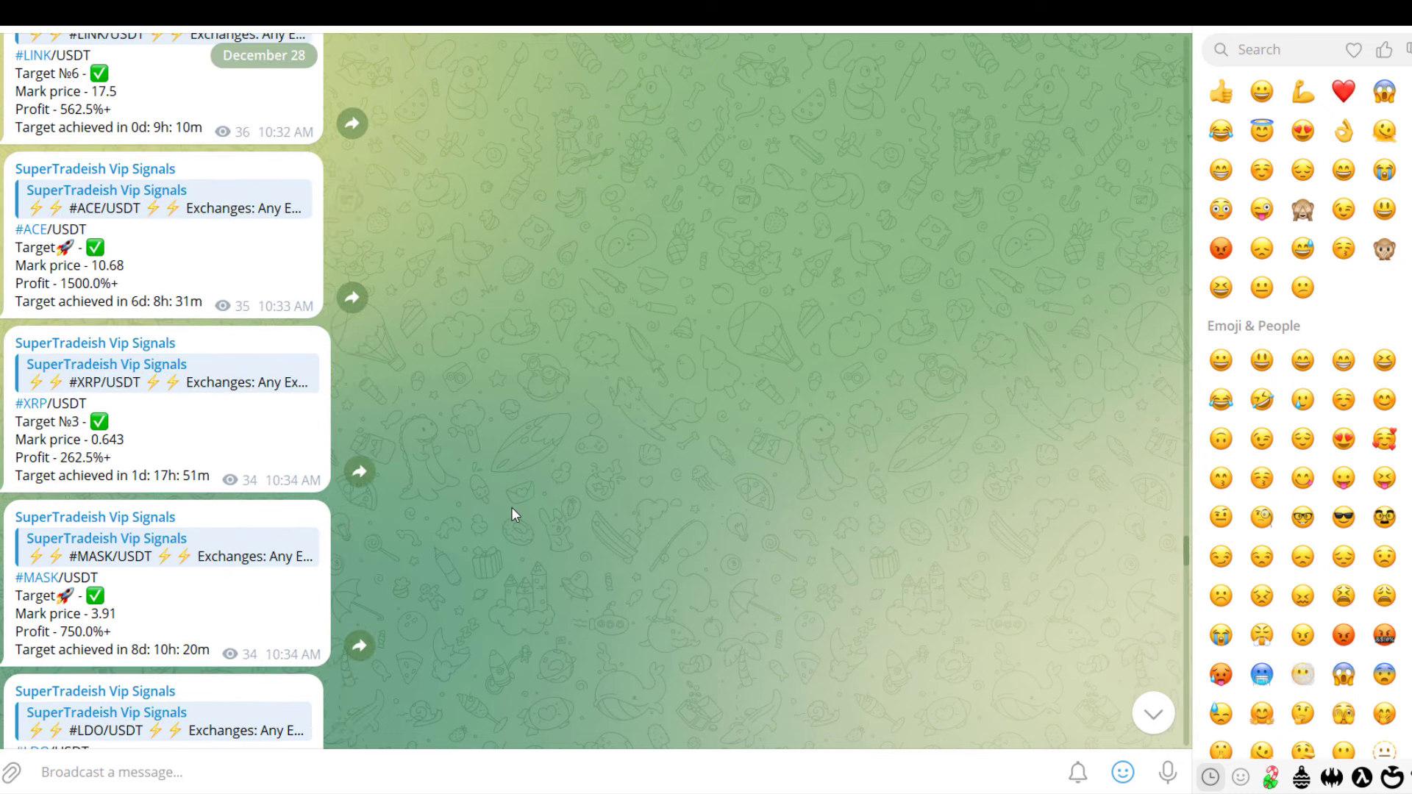
{"action": "scroll", "coordinate": [512, 509], "scroll_direction": "up", "scroll_amount": 10}
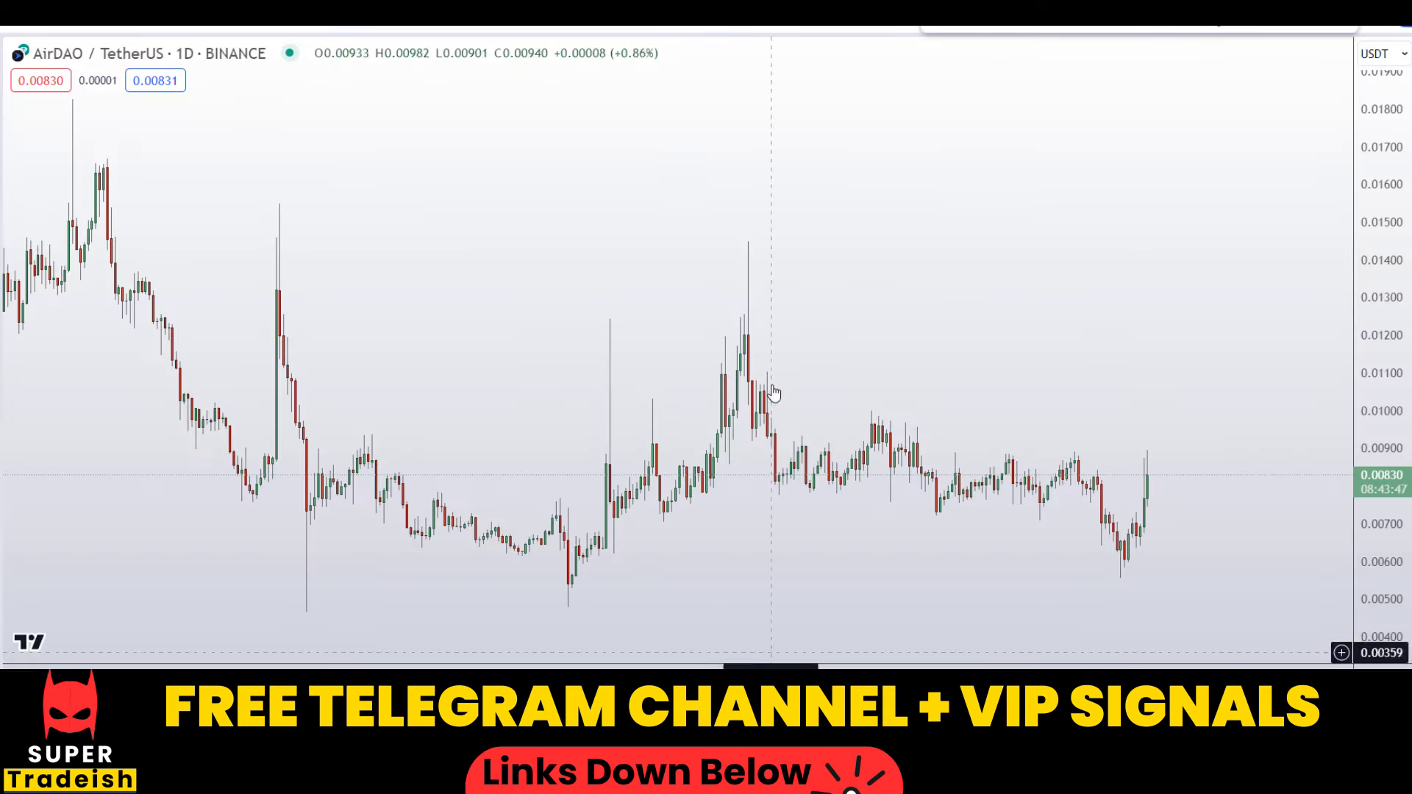
{"action": "scroll", "coordinate": [872, 268], "scroll_direction": "up", "scroll_amount": 2}
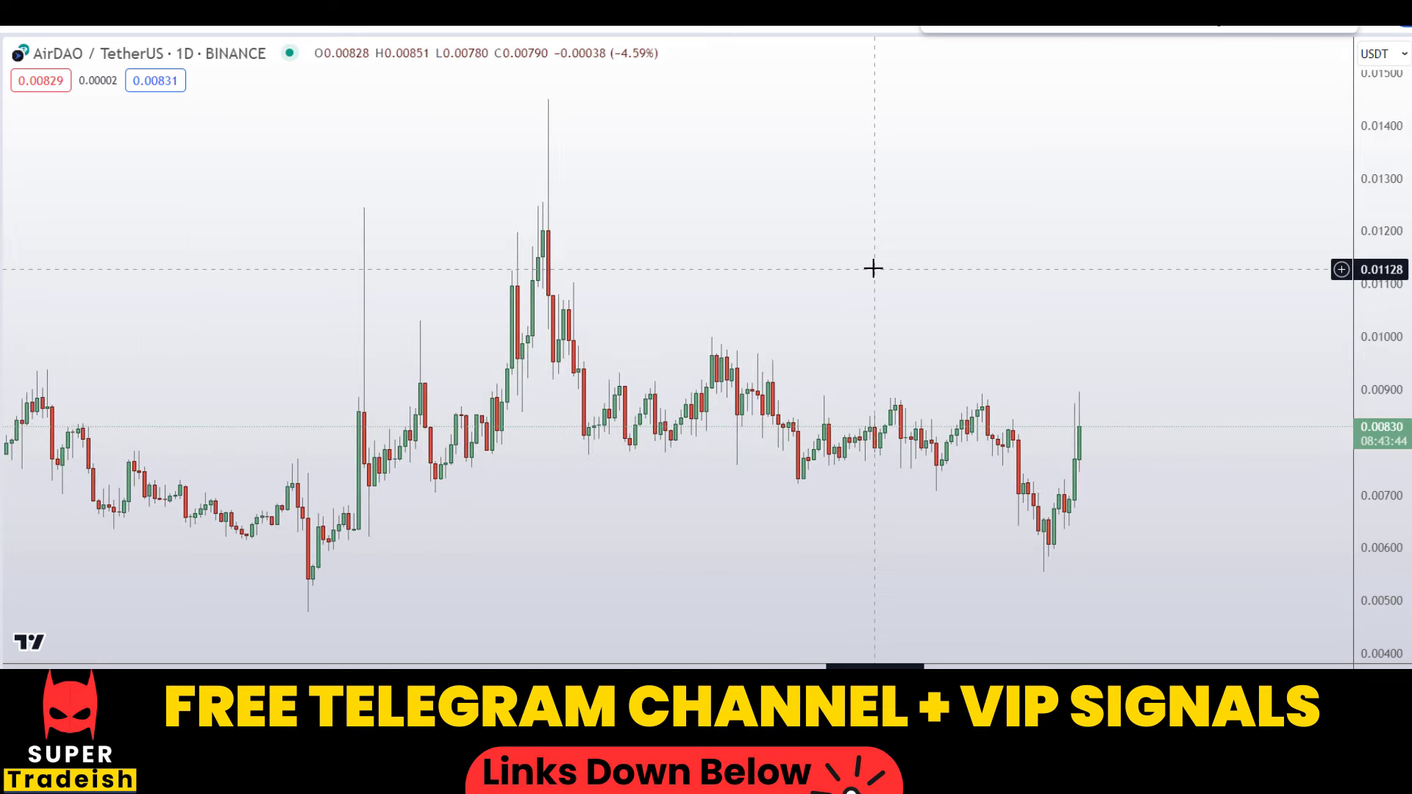
{"action": "scroll", "coordinate": [873, 269], "scroll_direction": "down", "scroll_amount": 8}
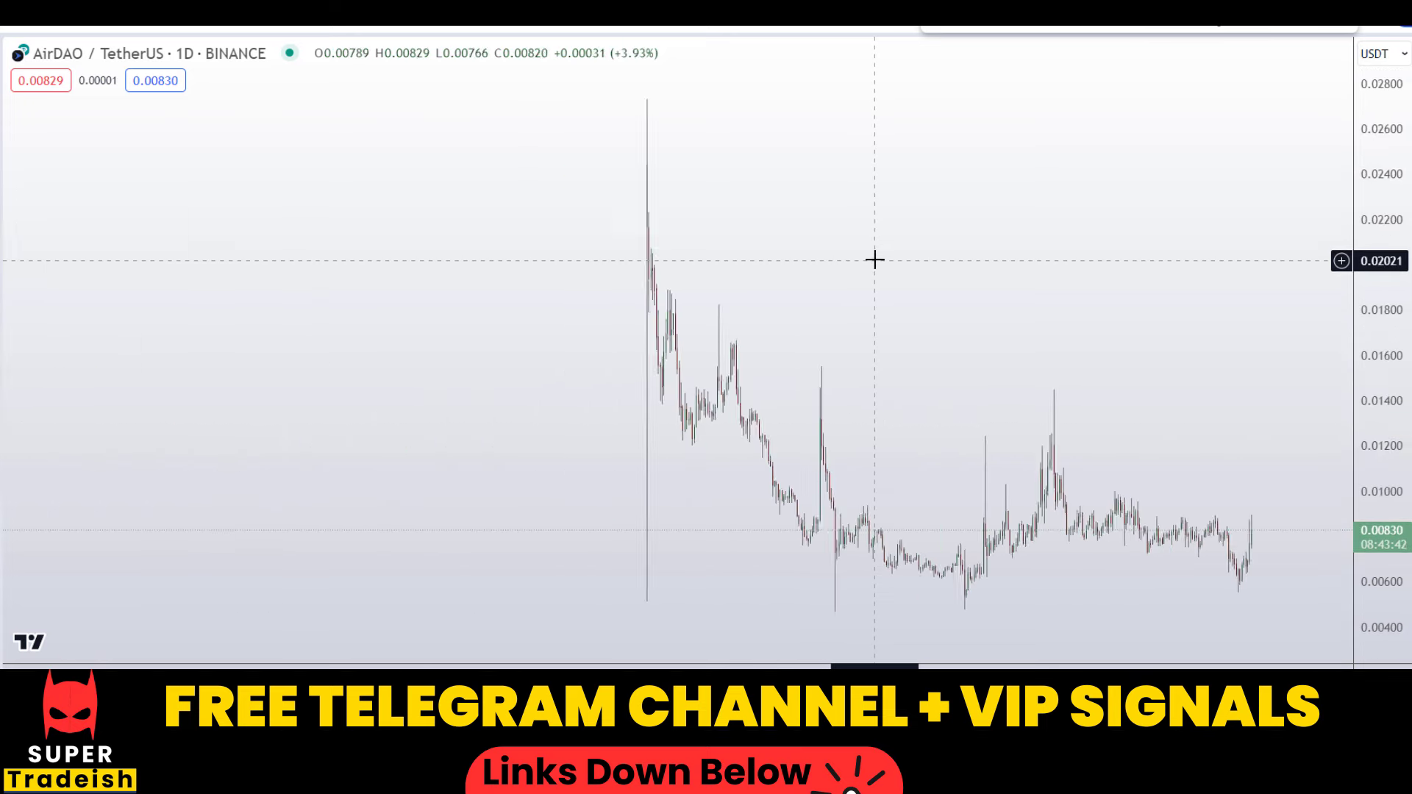
{"action": "left_click", "coordinate": [961, 28]}
{"action": "mouse_move", "coordinate": [1039, 194]}
{"action": "left_mouse_down"}
{"action": "mouse_move", "coordinate": [1186, 349]}
{"action": "mouse_move", "coordinate": [1196, 324]}
{"action": "left_mouse_up"}
{"action": "key", "text": "ctrl+z"}
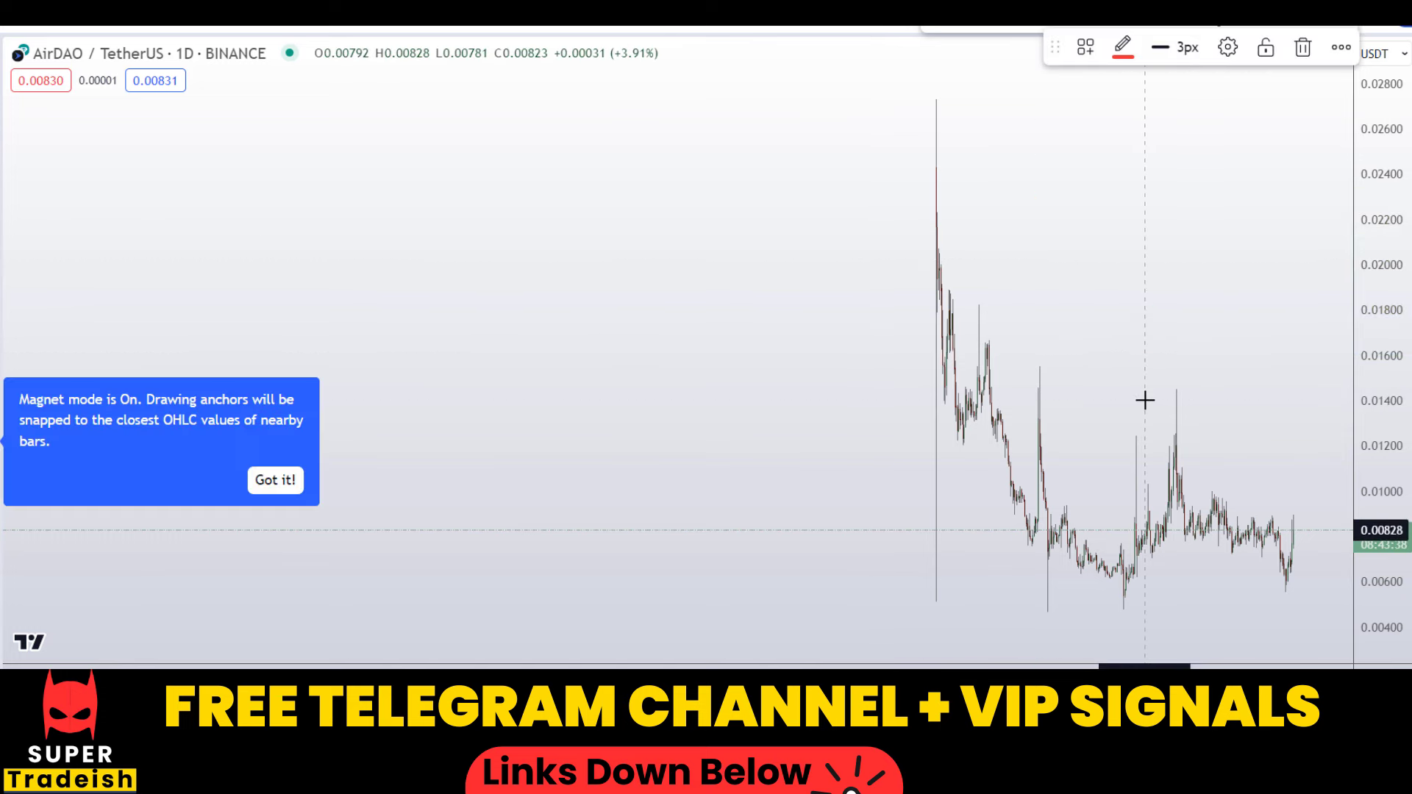
{"action": "scroll", "coordinate": [1096, 375], "scroll_direction": "up", "scroll_amount": 6}
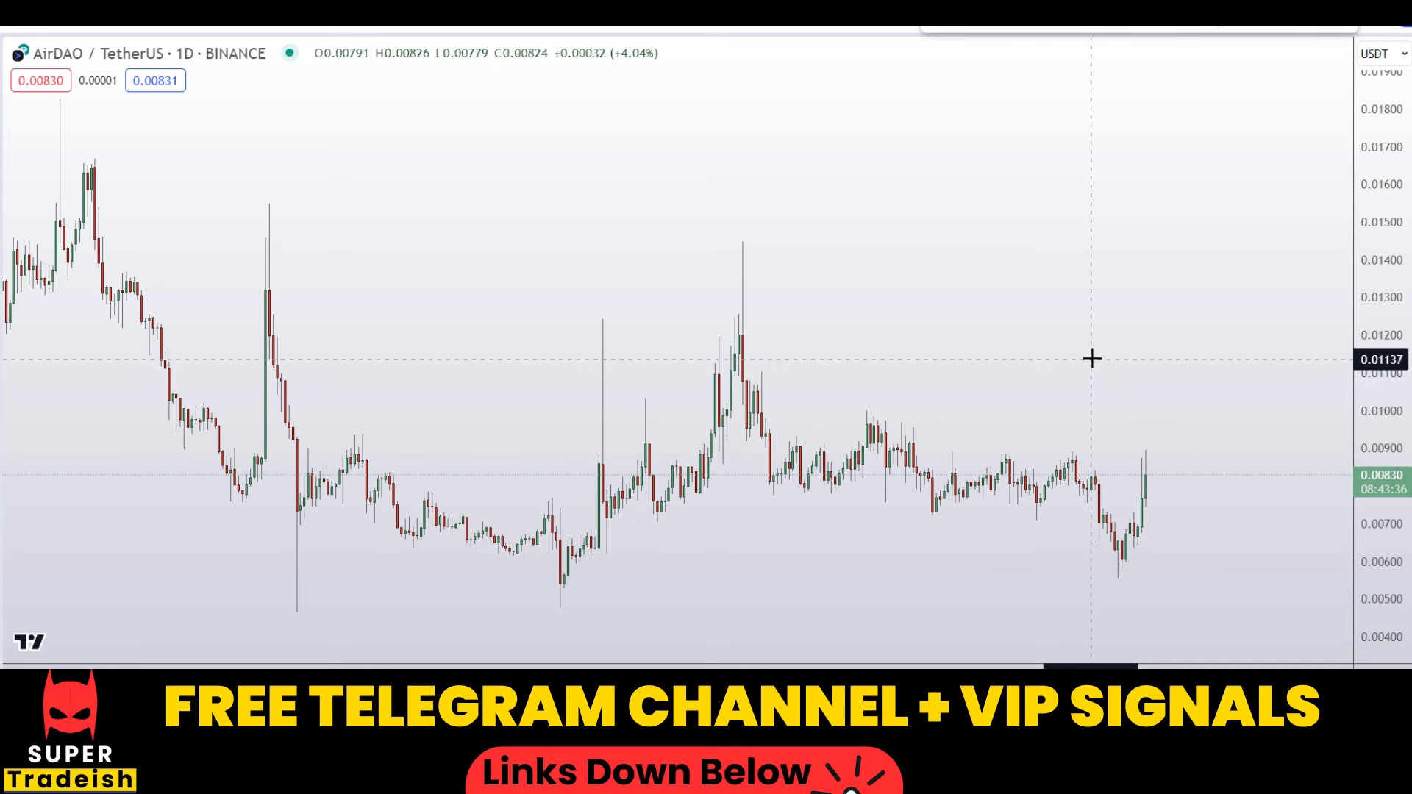
{"action": "scroll", "coordinate": [1092, 359], "scroll_direction": "up", "scroll_amount": 5}
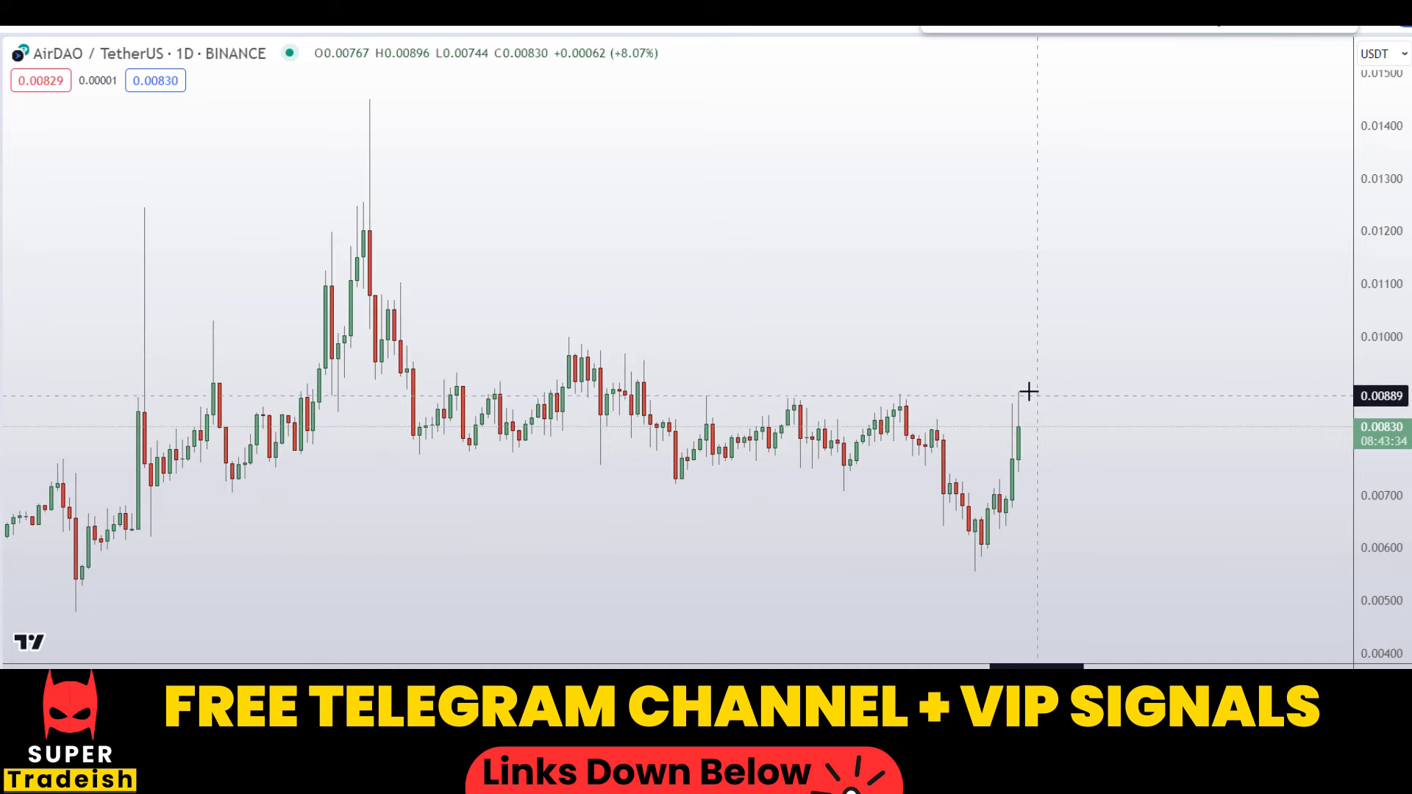
{"action": "mouse_move", "coordinate": [1013, 383]}
{"action": "left_mouse_down"}
{"action": "mouse_move", "coordinate": [990, 453]}
{"action": "mouse_move", "coordinate": [1044, 495]}
{"action": "mouse_move", "coordinate": [1031, 377]}
{"action": "left_mouse_up"}
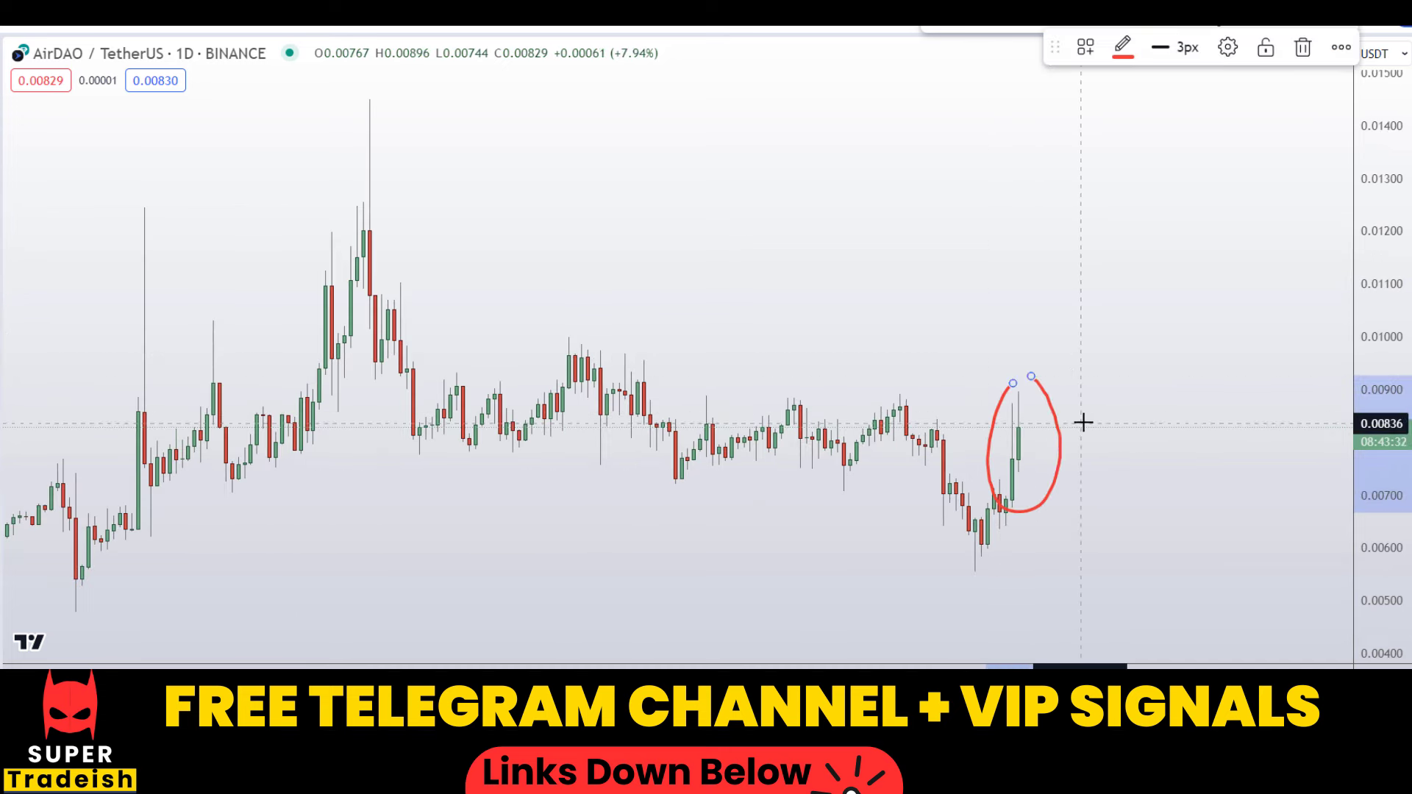
{"action": "key", "text": "ctrl+z"}
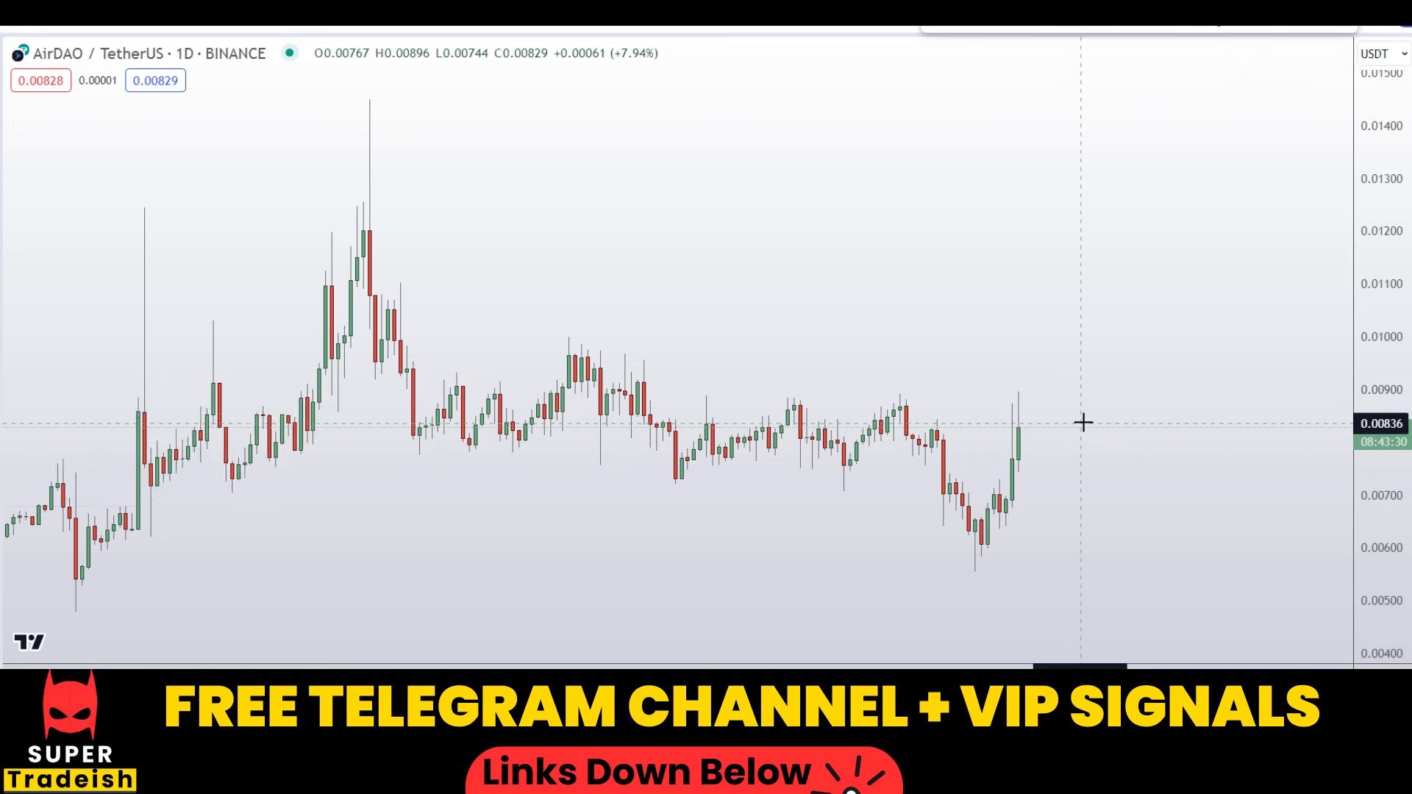
{"action": "scroll", "coordinate": [1083, 423], "scroll_direction": "down", "scroll_amount": 2}
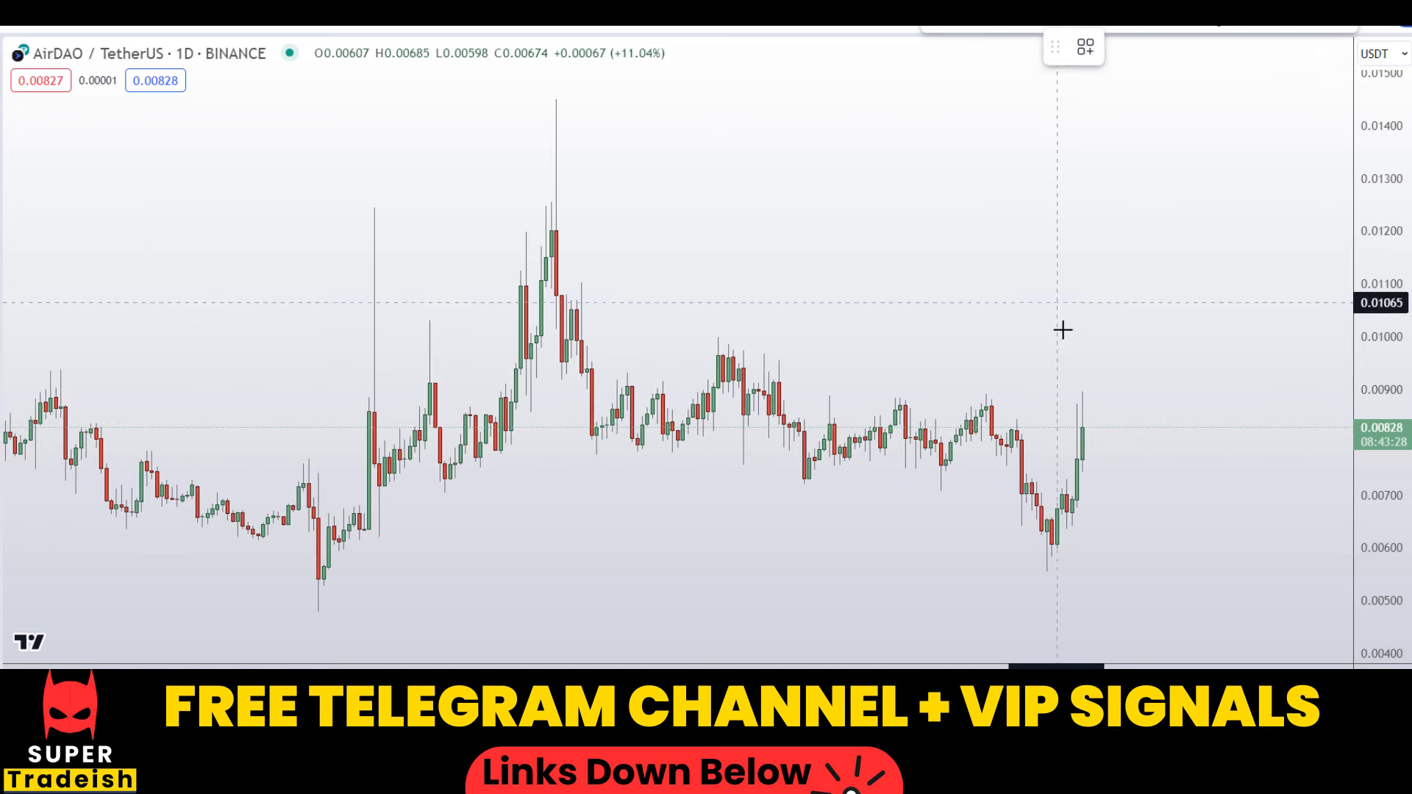
- Add a horizontal line at 0.00872 and brush-circle the highs touching it
{"action": "left_click", "coordinate": [1073, 404]}
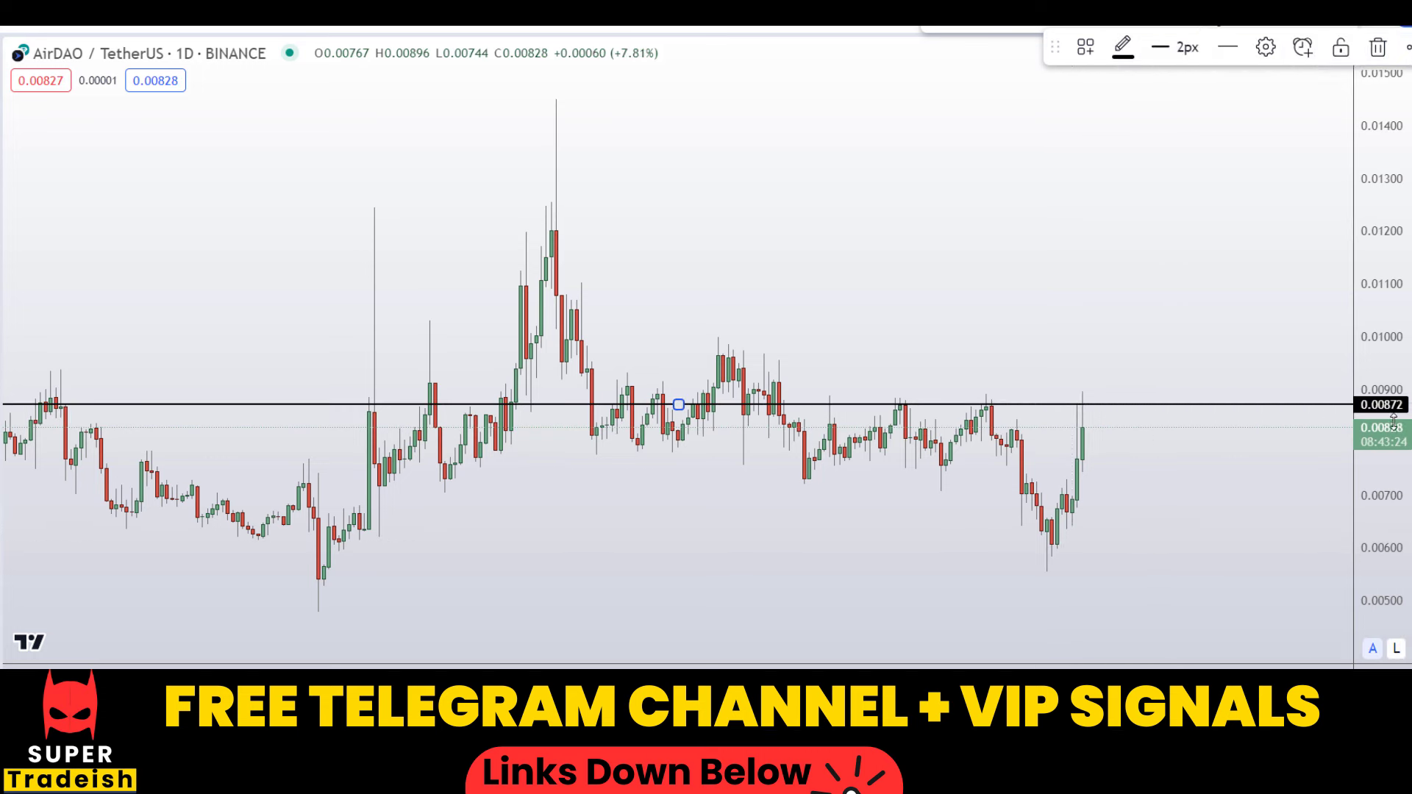
{"action": "left_click", "coordinate": [983, 26]}
{"action": "mouse_move", "coordinate": [819, 394]}
{"action": "left_mouse_down"}
{"action": "mouse_move", "coordinate": [854, 426]}
{"action": "mouse_move", "coordinate": [884, 395]}
{"action": "left_mouse_up"}
{"action": "mouse_move", "coordinate": [988, 388]}
{"action": "left_mouse_down"}
{"action": "mouse_move", "coordinate": [959, 419]}
{"action": "mouse_move", "coordinate": [1018, 401]}
{"action": "mouse_move", "coordinate": [1112, 401]}
{"action": "left_mouse_up"}
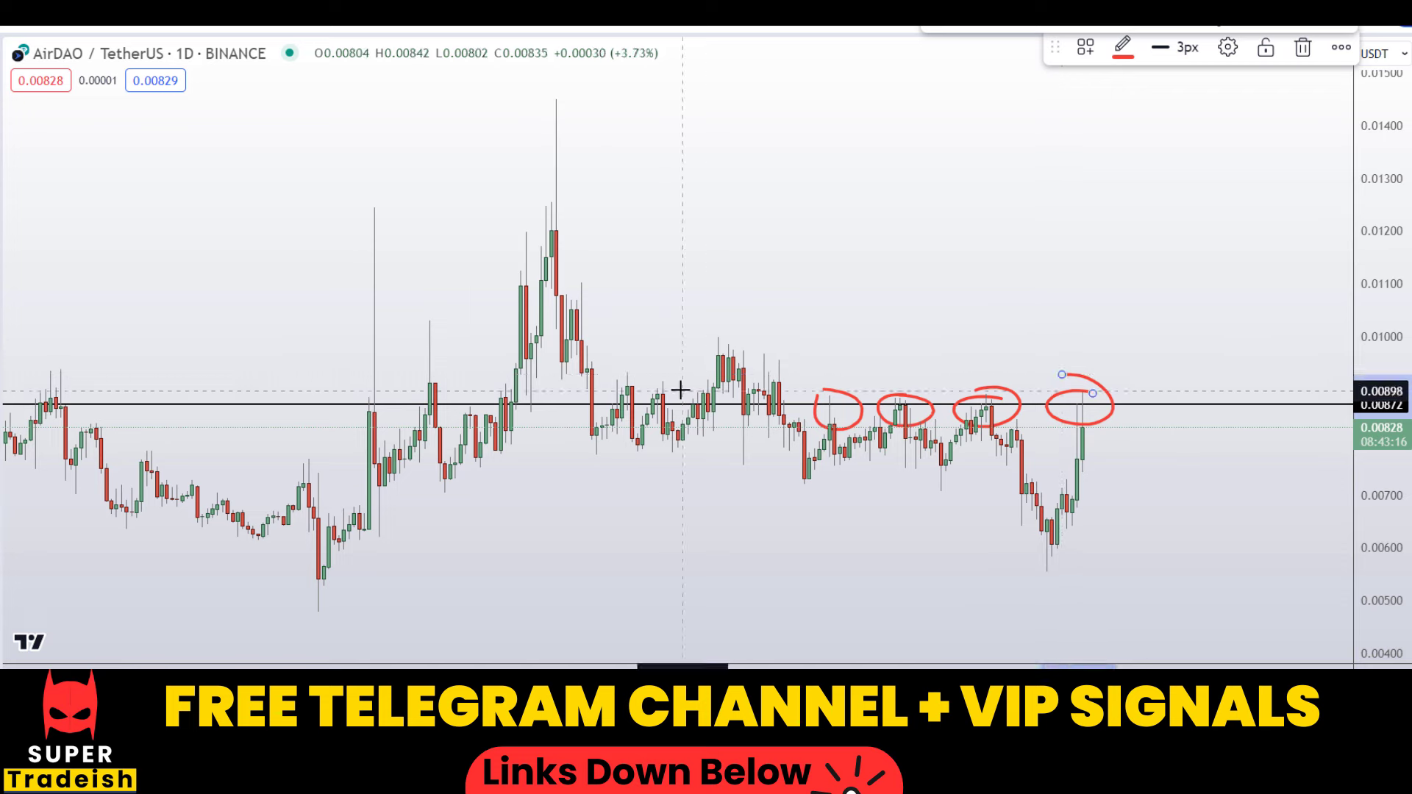
{"action": "mouse_move", "coordinate": [800, 403]}
{"action": "left_mouse_down"}
{"action": "mouse_move", "coordinate": [570, 439]}
{"action": "mouse_move", "coordinate": [263, 409]}
{"action": "mouse_move", "coordinate": [744, 403]}
{"action": "left_mouse_up"}
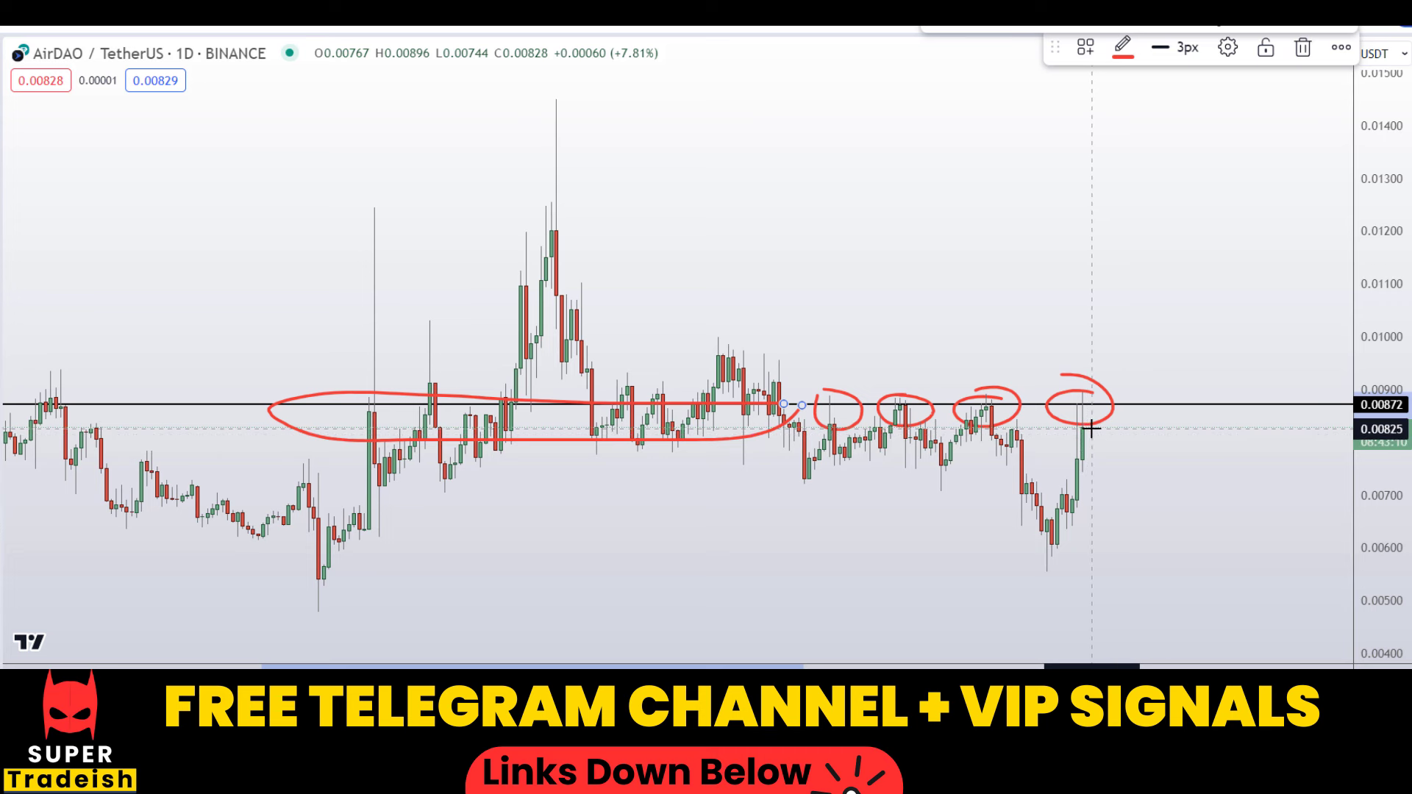
- Sketch and undo red strokes at the latest candle, then switch the chart to 4h
{"action": "left_click_drag", "start_coordinate": [1091, 428], "coordinate": [1248, 251]}
{"action": "key", "text": "ctrl+z"}
{"action": "key", "text": "ctrl+z"}
{"action": "key", "text": "ctrl+z"}
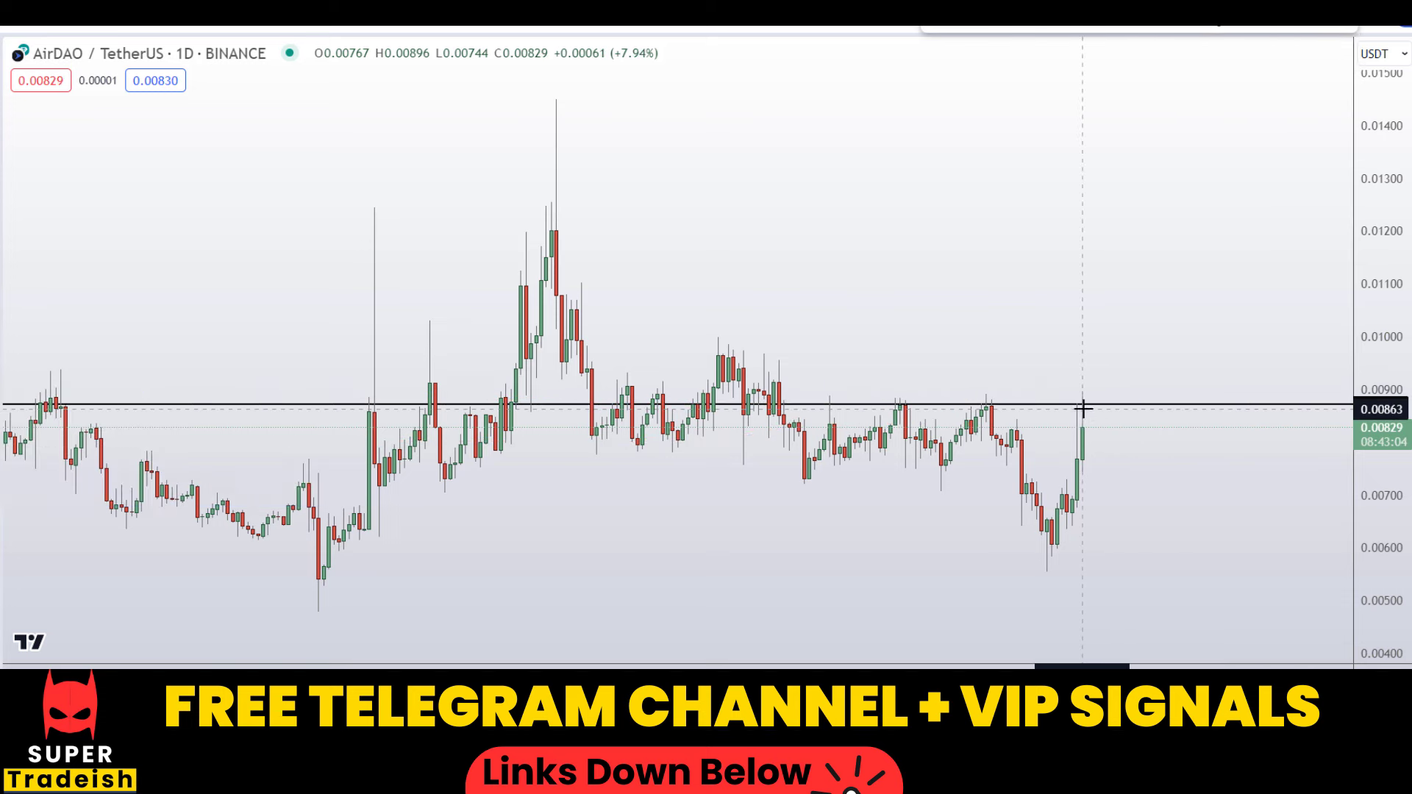
{"action": "left_click_drag", "start_coordinate": [1083, 403], "coordinate": [1135, 530]}
{"action": "key", "text": "ctrl+z"}
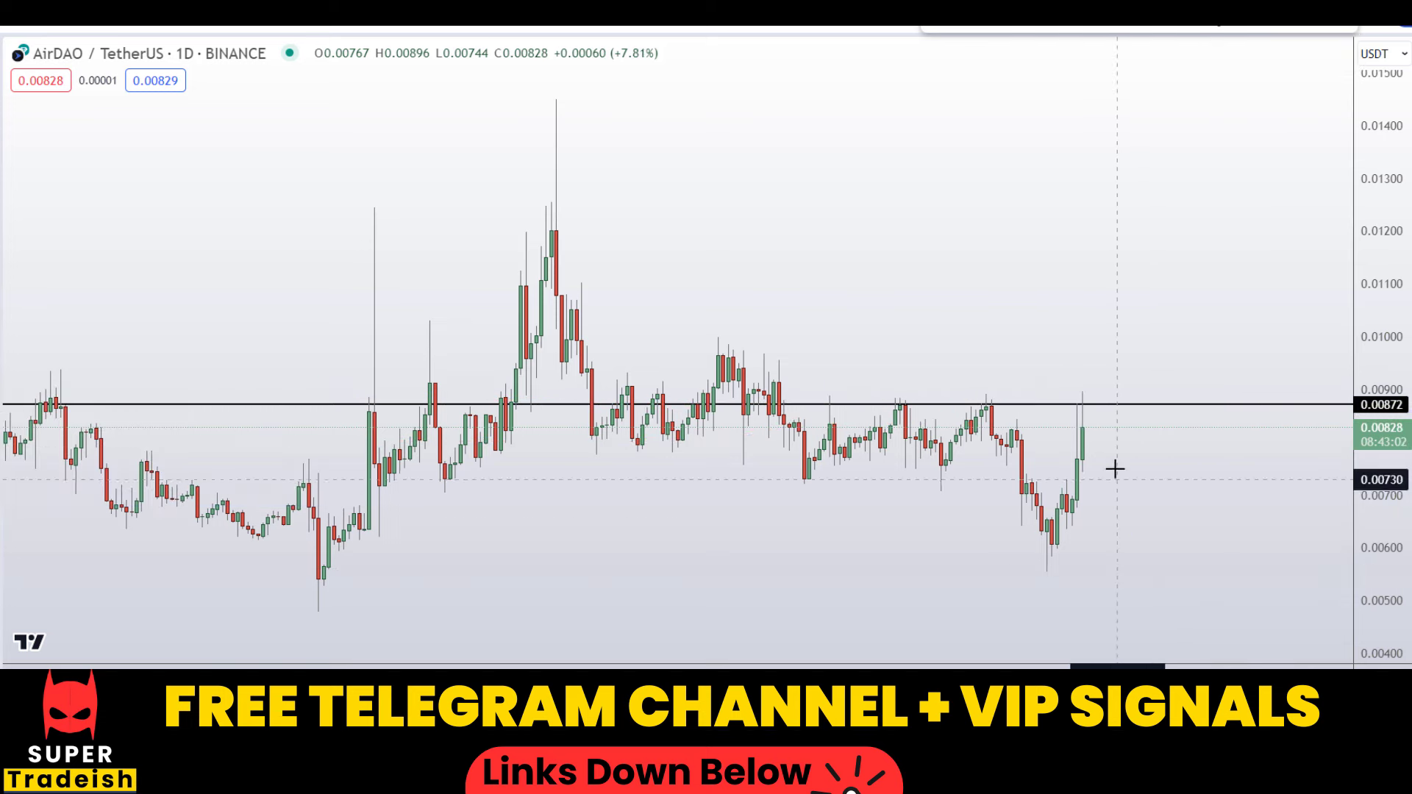
{"action": "mouse_move", "coordinate": [1123, 383]}
{"action": "left_mouse_down"}
{"action": "mouse_move", "coordinate": [1061, 415]}
{"action": "mouse_move", "coordinate": [1138, 426]}
{"action": "left_mouse_up"}
{"action": "key", "text": "ctrl+z"}
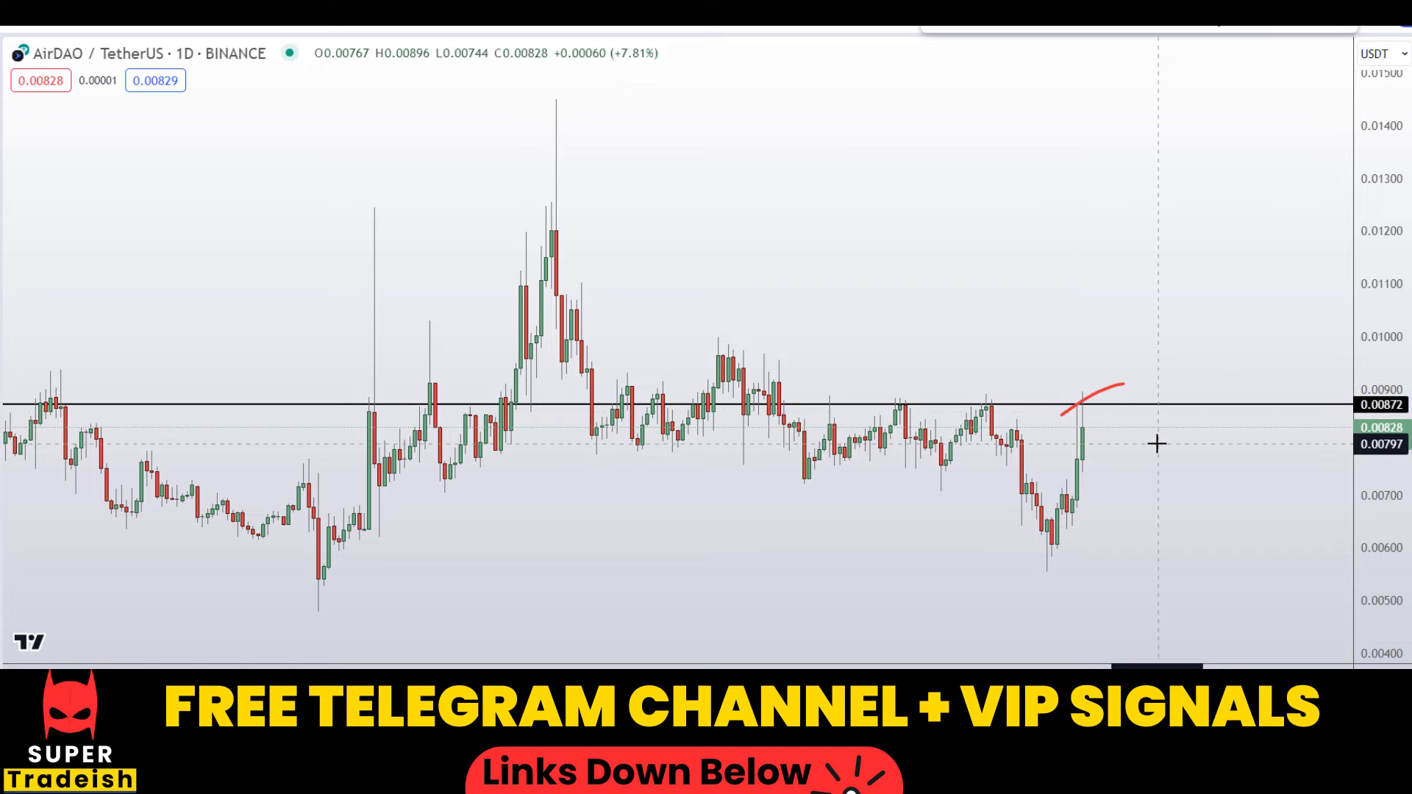
{"action": "key", "text": "ctrl+z"}
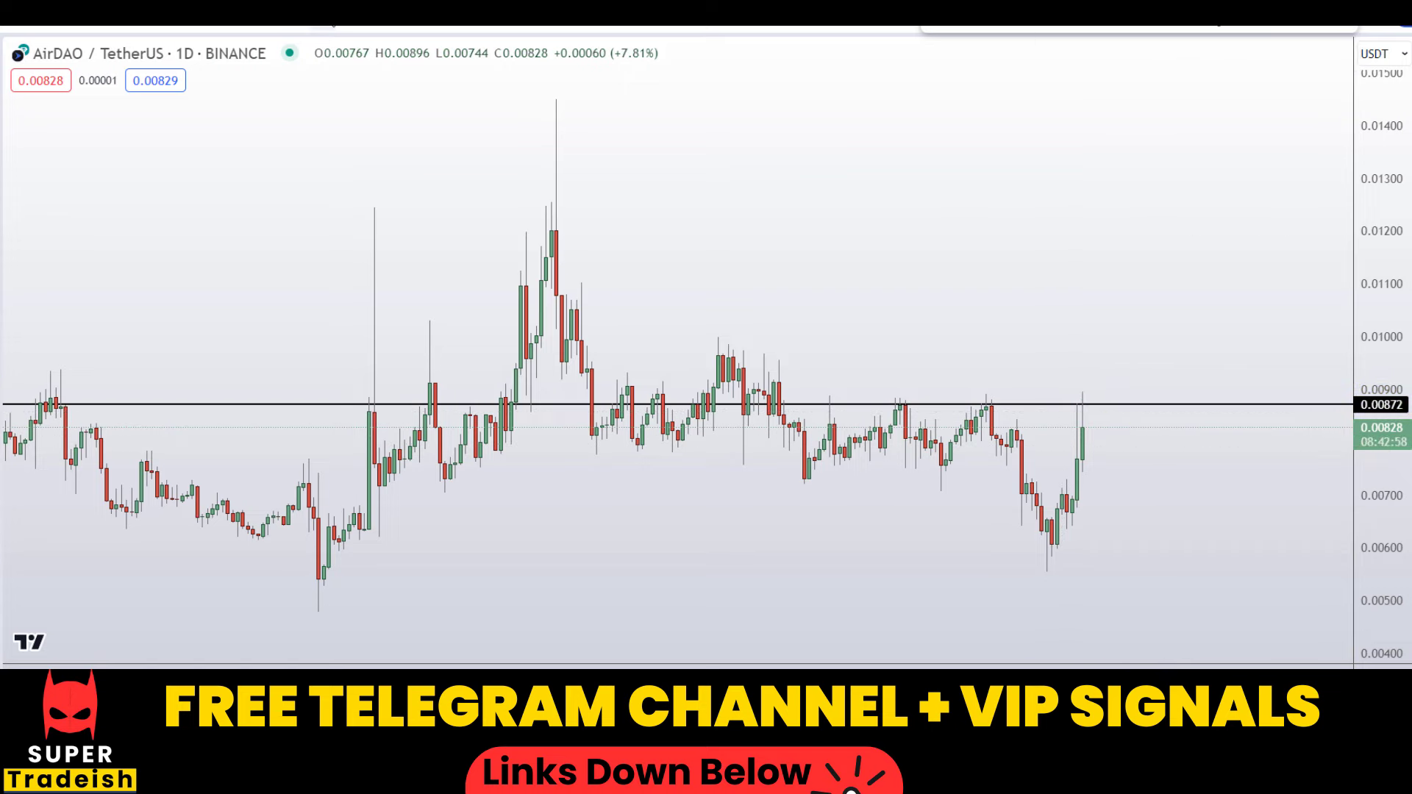
{"action": "left_click", "coordinate": [333, 22]}
{"action": "scroll", "coordinate": [829, 332], "scroll_direction": "up", "scroll_amount": 5}
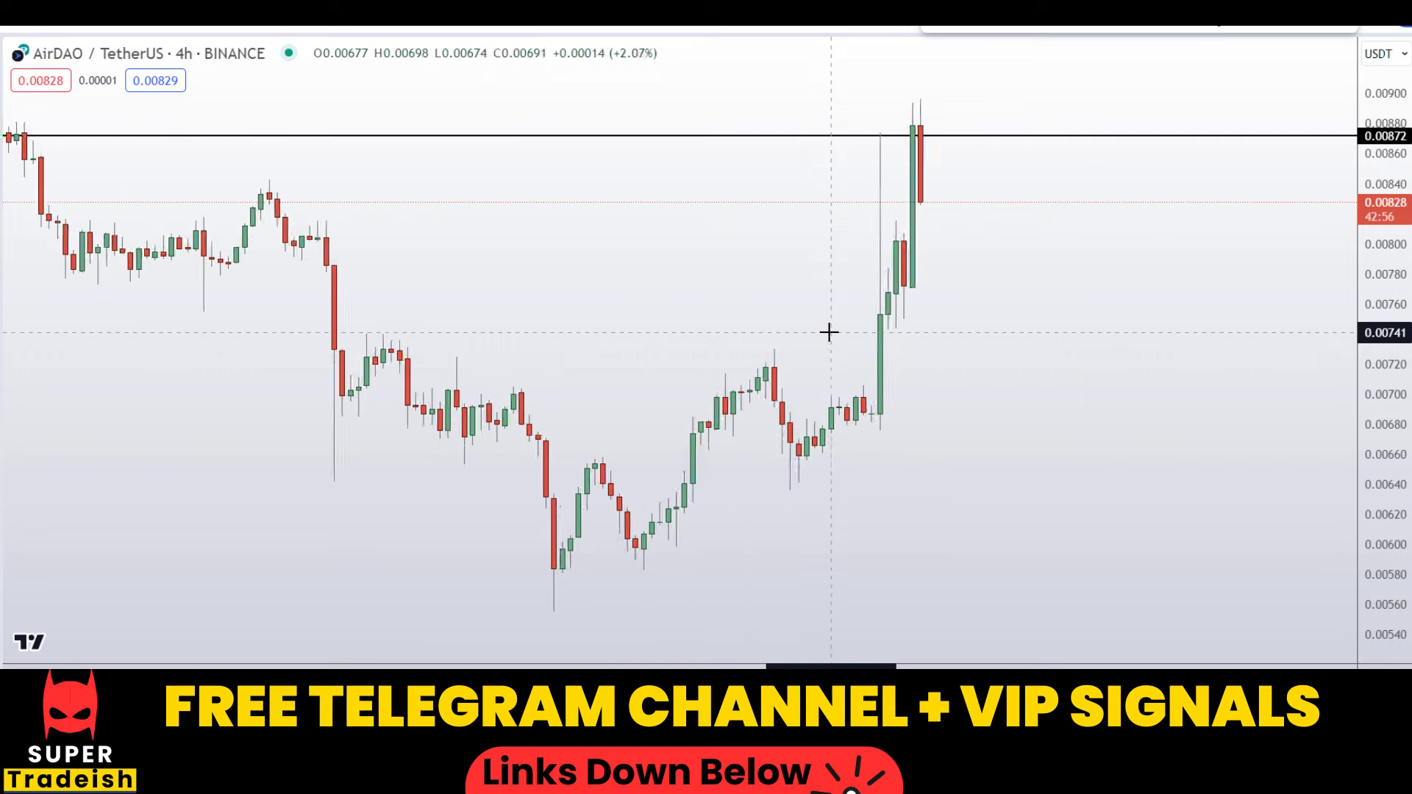
{"action": "scroll", "coordinate": [828, 332], "scroll_direction": "down", "scroll_amount": 5}
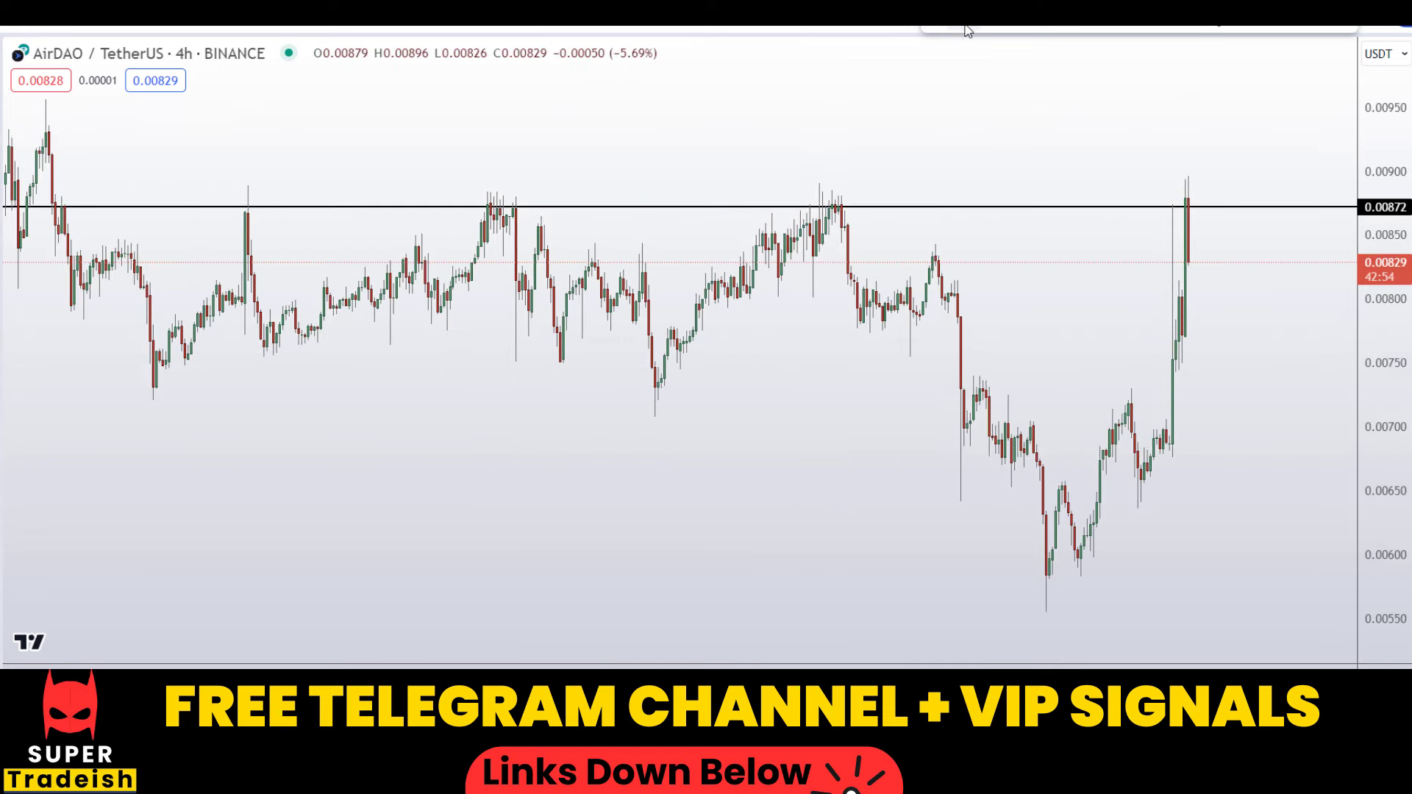
{"action": "left_click_drag", "start_coordinate": [220, 189], "coordinate": [268, 170]}
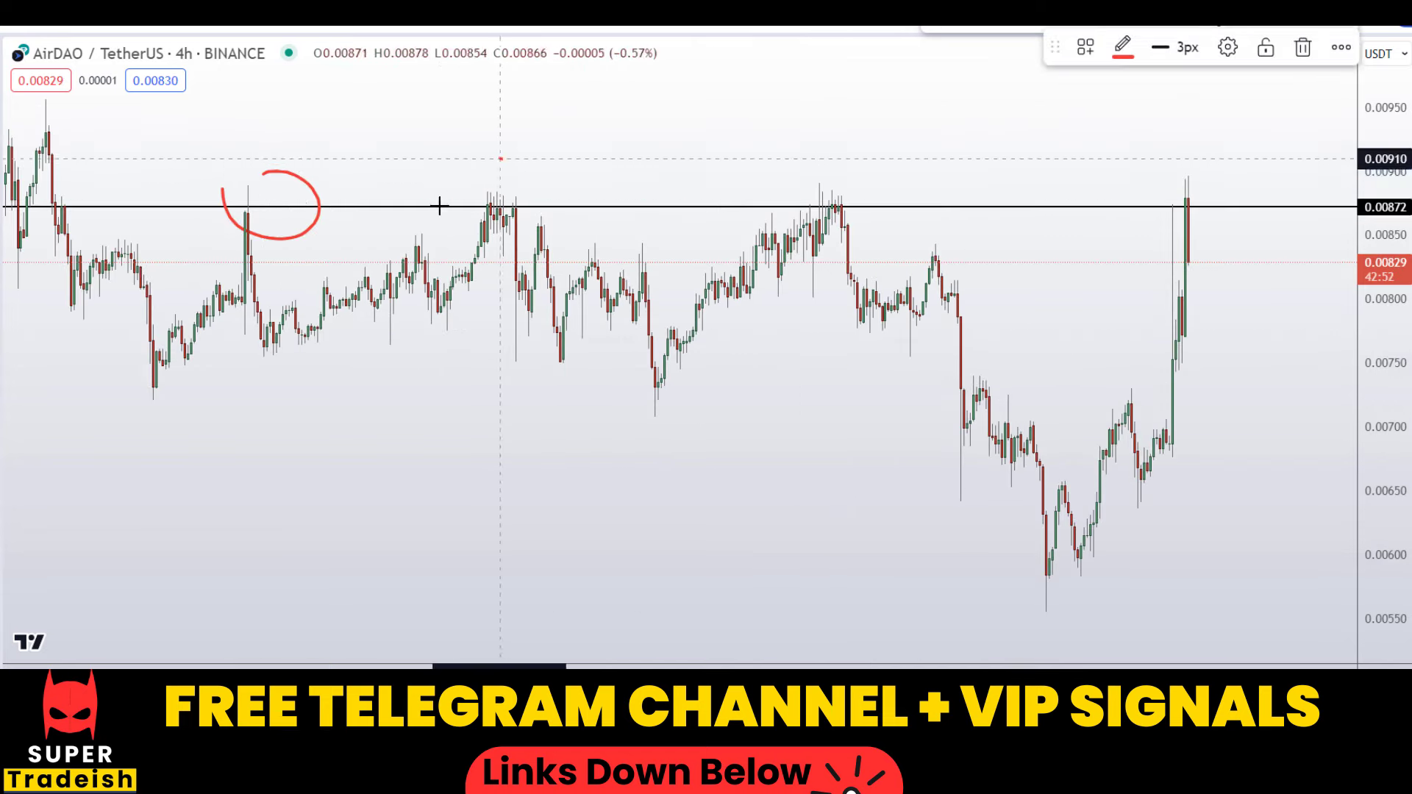
{"action": "left_click_drag", "start_coordinate": [481, 156], "coordinate": [521, 157]}
{"action": "mouse_move", "coordinate": [782, 168]}
{"action": "left_mouse_down"}
{"action": "mouse_move", "coordinate": [869, 195]}
{"action": "mouse_move", "coordinate": [806, 169]}
{"action": "left_mouse_up"}
{"action": "left_click_drag", "start_coordinate": [1146, 173], "coordinate": [1216, 238]}
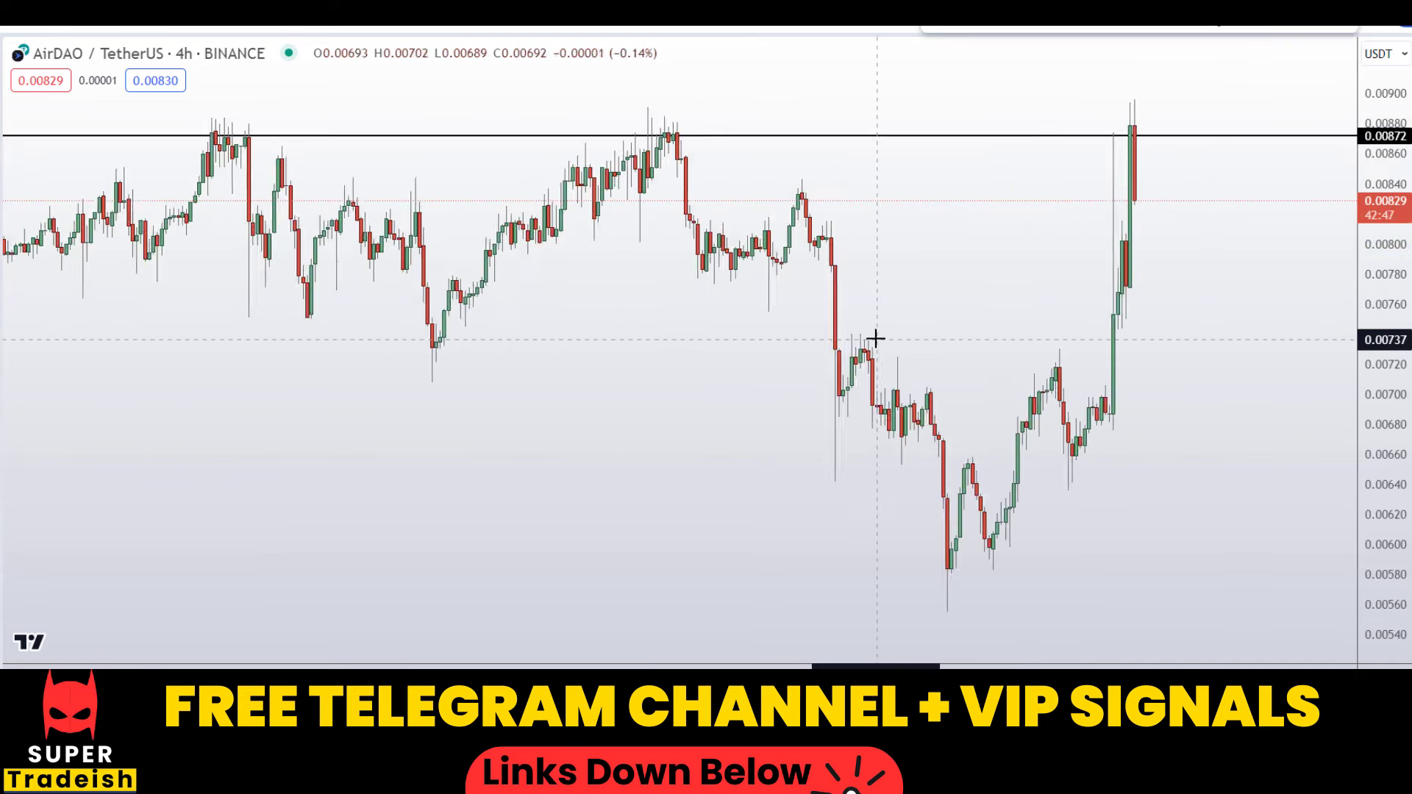
{"action": "scroll", "coordinate": [875, 338], "scroll_direction": "up", "scroll_amount": 3}
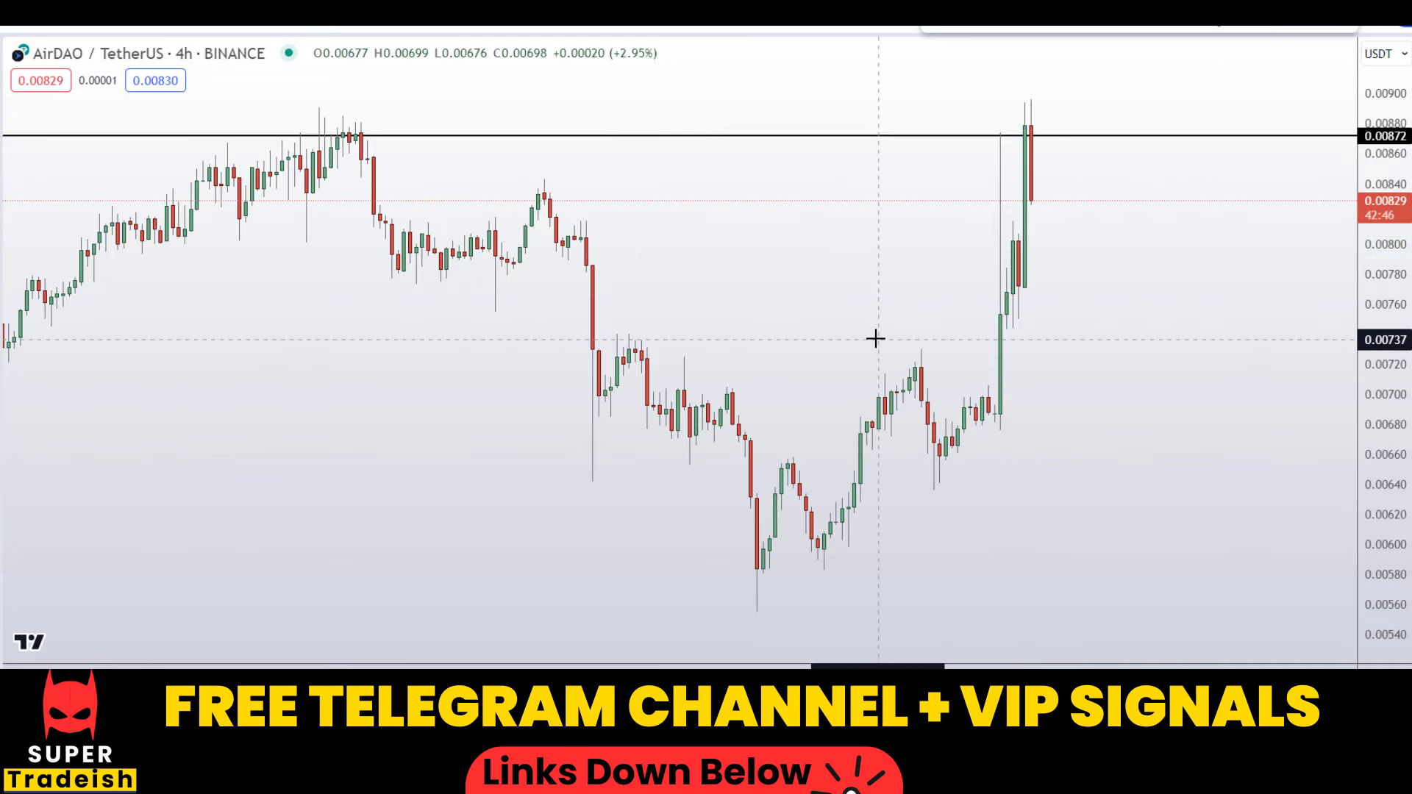
{"action": "scroll", "coordinate": [875, 338], "scroll_direction": "down", "scroll_amount": 3}
{"action": "scroll", "coordinate": [1086, 192], "scroll_direction": "down", "scroll_amount": 2}
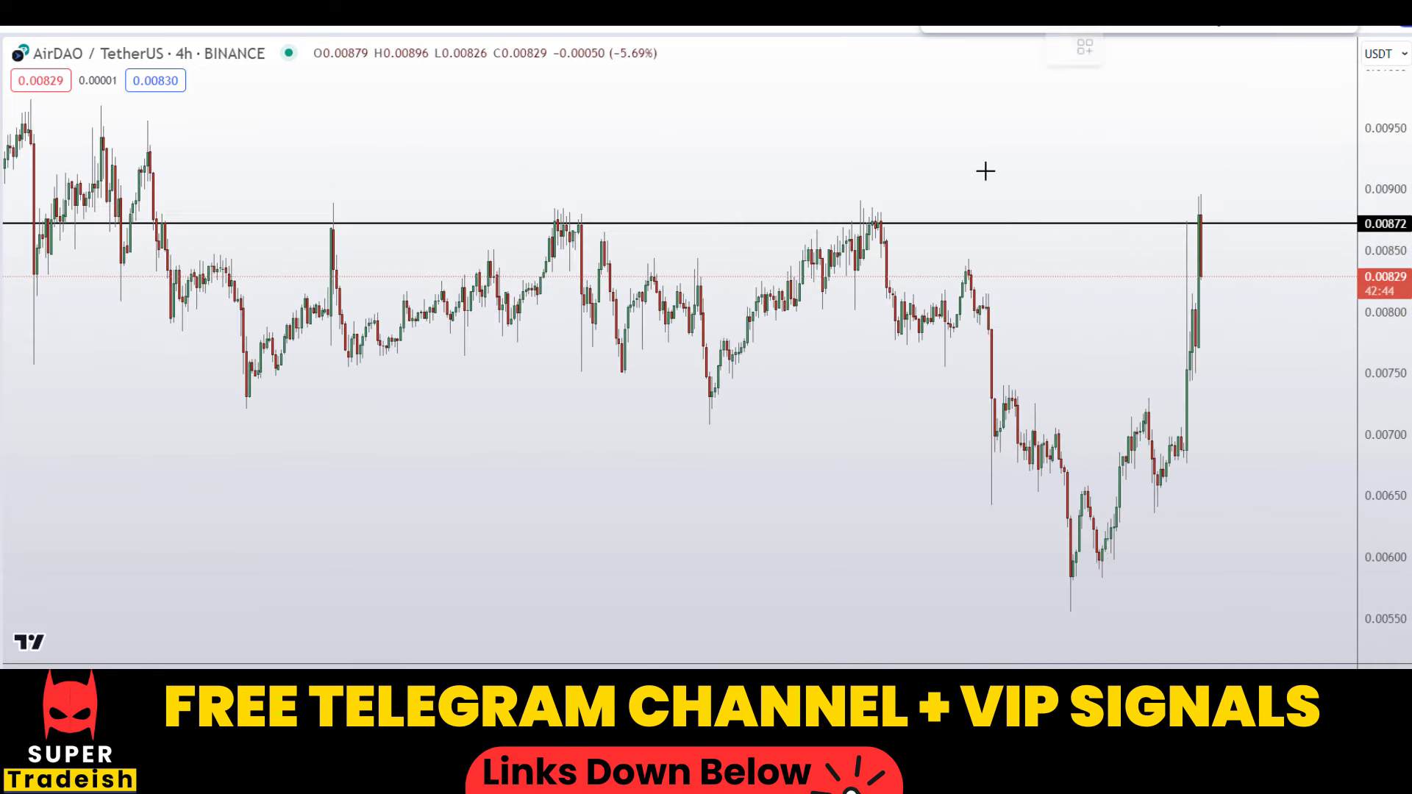
- Add a horizontal line at 0.00730 and brush-circle two lows touching it
{"action": "left_click", "coordinate": [750, 397]}
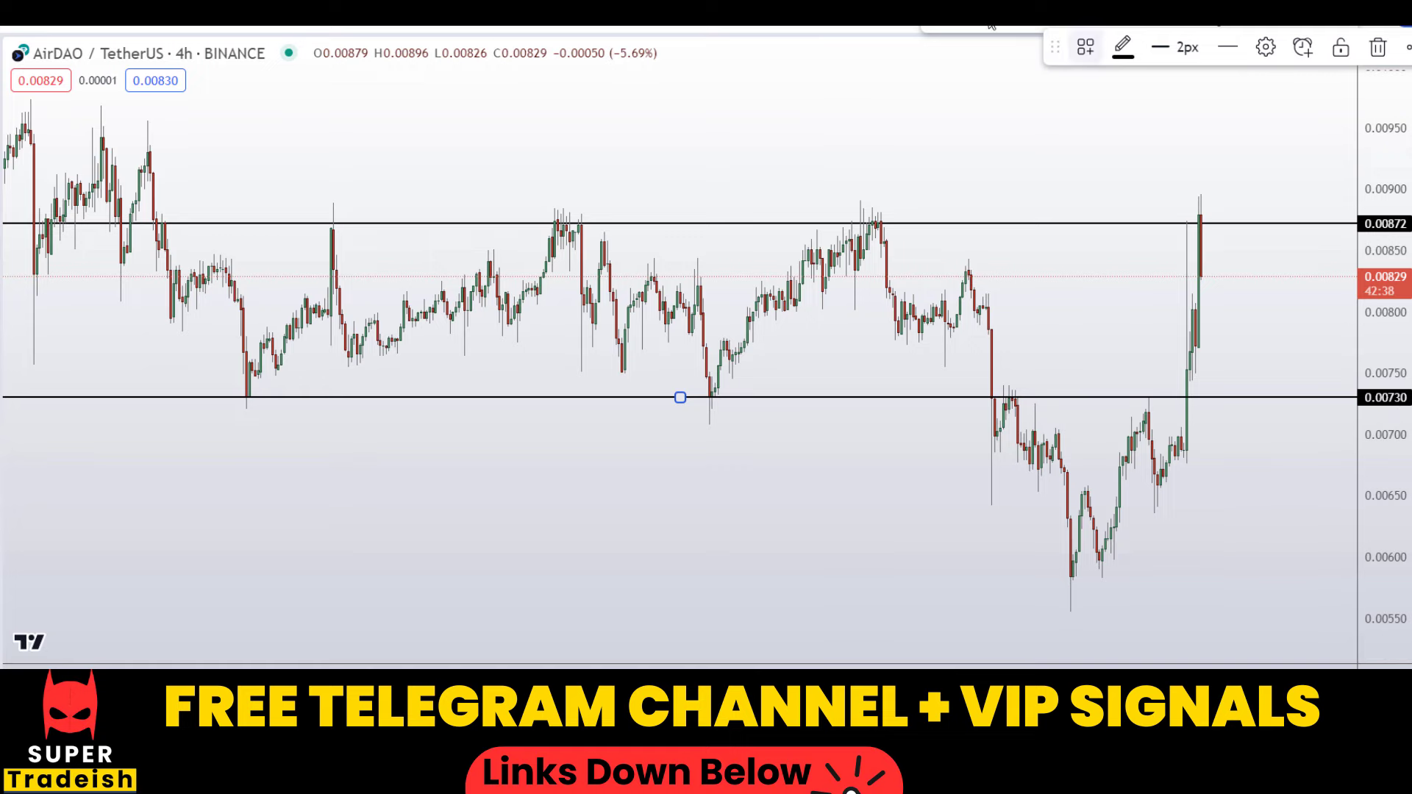
{"action": "left_click", "coordinate": [965, 26]}
{"action": "scroll", "coordinate": [837, 250], "scroll_direction": "down", "scroll_amount": 2}
{"action": "mouse_move", "coordinate": [448, 385]}
{"action": "left_mouse_down"}
{"action": "mouse_move", "coordinate": [441, 442]}
{"action": "mouse_move", "coordinate": [455, 386]}
{"action": "left_mouse_up"}
{"action": "mouse_move", "coordinate": [830, 395]}
{"action": "left_mouse_down"}
{"action": "mouse_move", "coordinate": [838, 441]}
{"action": "mouse_move", "coordinate": [815, 387]}
{"action": "left_mouse_up"}
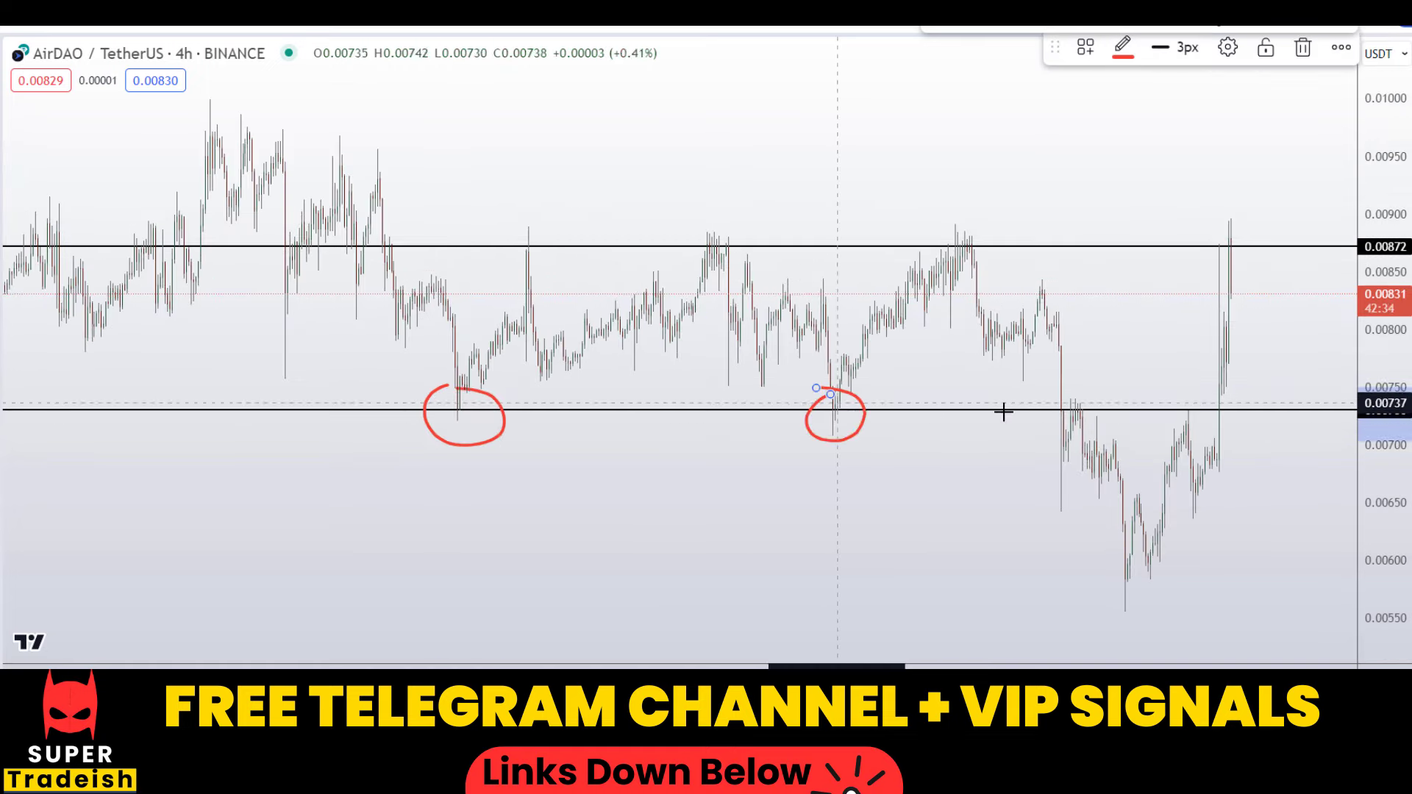
- Circle the 0.00730 breakdown and retest, sketch a pullback, then undo the sketches
{"action": "mouse_move", "coordinate": [1039, 394]}
{"action": "left_mouse_down"}
{"action": "mouse_move", "coordinate": [1091, 385]}
{"action": "mouse_move", "coordinate": [1068, 387]}
{"action": "left_mouse_up"}
{"action": "mouse_move", "coordinate": [1195, 383]}
{"action": "left_mouse_down"}
{"action": "mouse_move", "coordinate": [1189, 438]}
{"action": "mouse_move", "coordinate": [1213, 397]}
{"action": "left_mouse_up"}
{"action": "mouse_move", "coordinate": [1247, 251]}
{"action": "left_mouse_down"}
{"action": "mouse_move", "coordinate": [1267, 404]}
{"action": "mouse_move", "coordinate": [1286, 431]}
{"action": "mouse_move", "coordinate": [1277, 404]}
{"action": "mouse_move", "coordinate": [1310, 243]}
{"action": "left_mouse_up"}
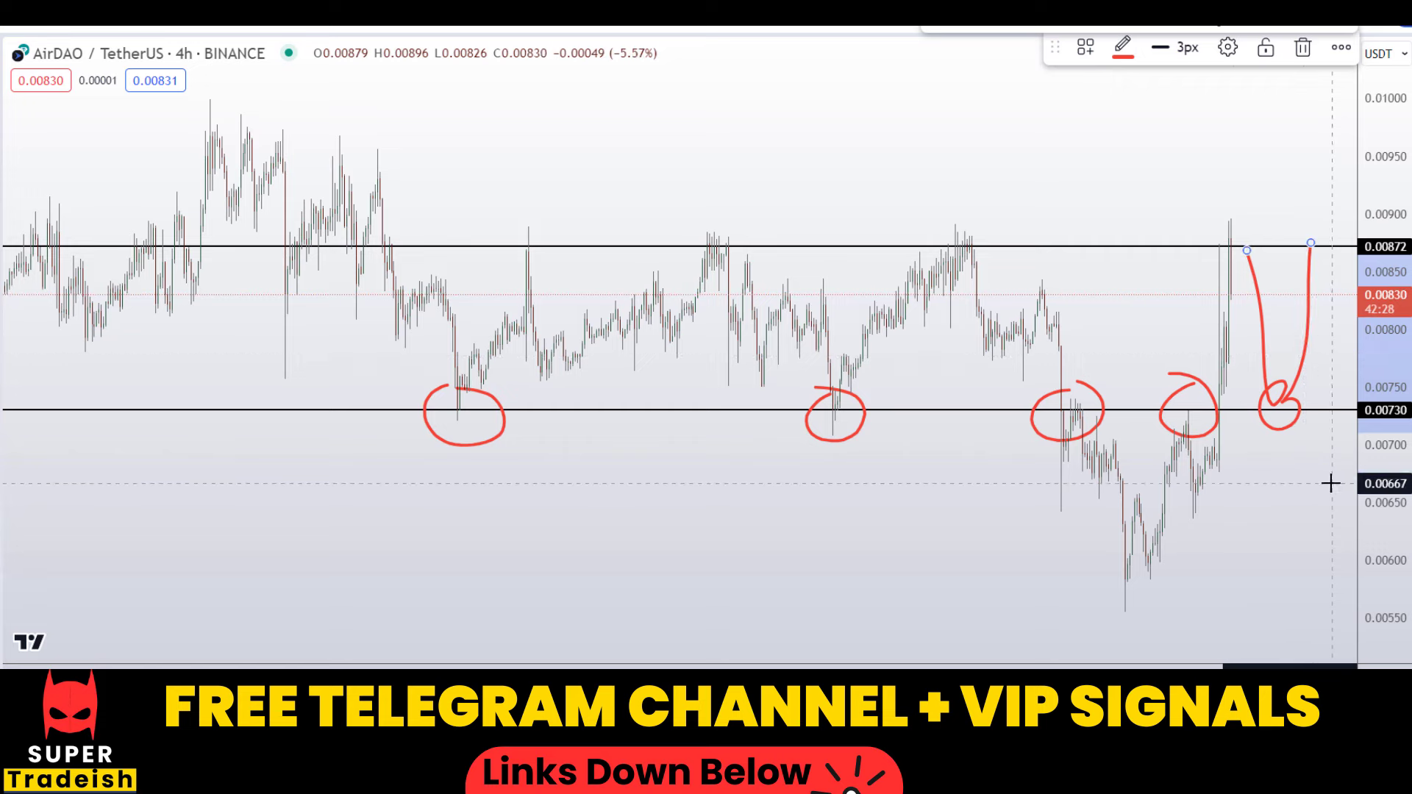
{"action": "scroll", "coordinate": [1250, 478], "scroll_direction": "up", "scroll_amount": 3}
{"action": "scroll", "coordinate": [1213, 426], "scroll_direction": "down", "scroll_amount": 2}
{"action": "scroll", "coordinate": [1132, 463], "scroll_direction": "down", "scroll_amount": 1}
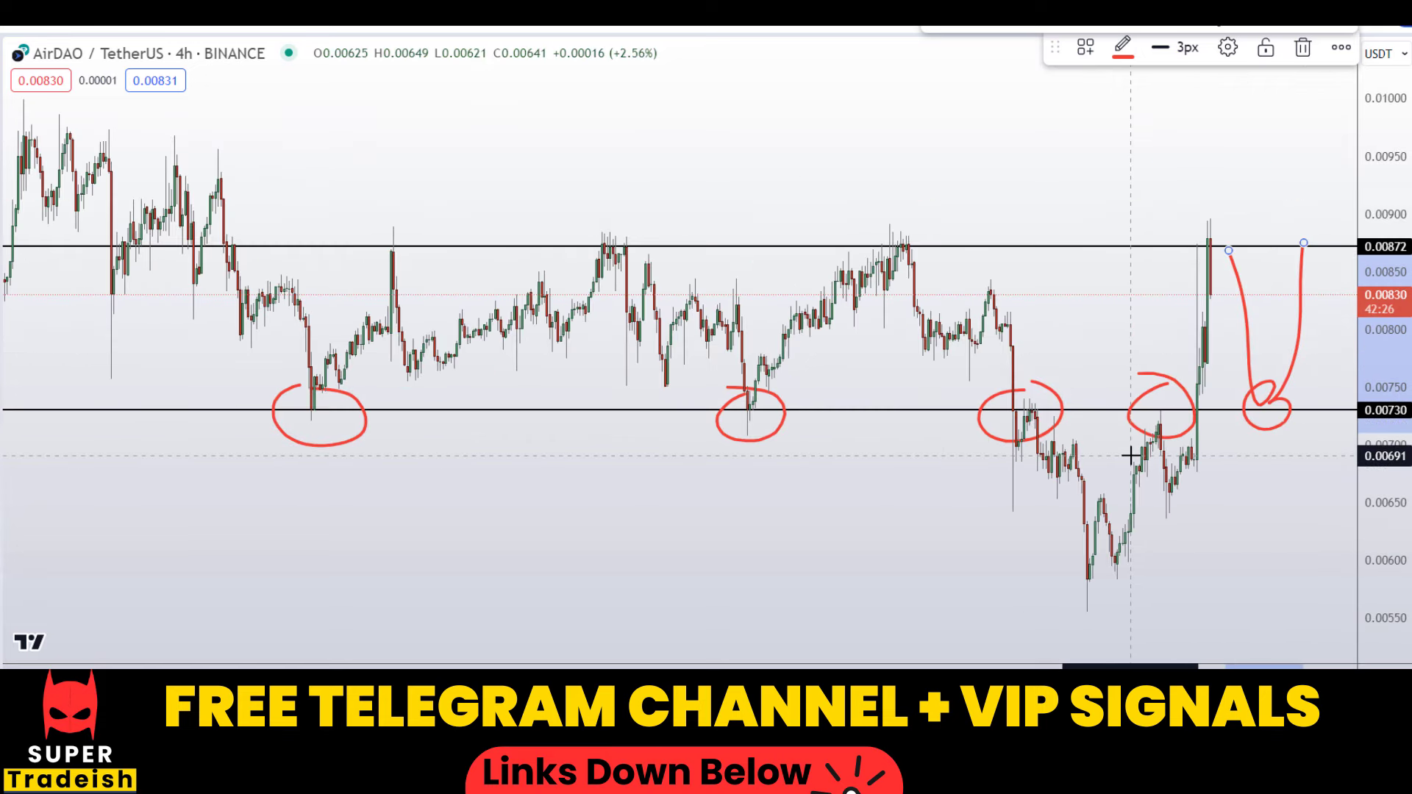
{"action": "key", "text": "ctrl+z"}
{"action": "key", "text": "ctrl+z"}
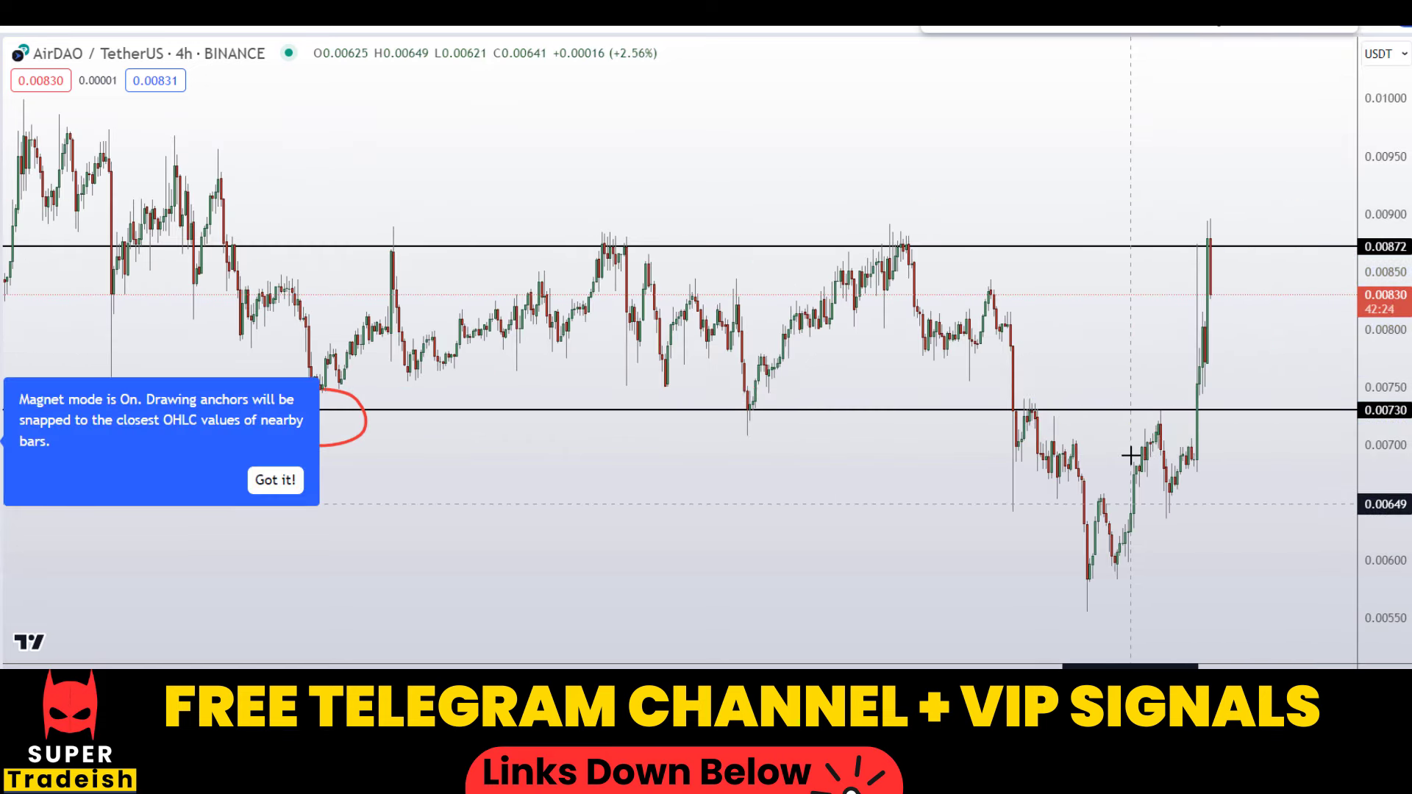
{"action": "scroll", "coordinate": [910, 409], "scroll_direction": "up", "scroll_amount": 4}
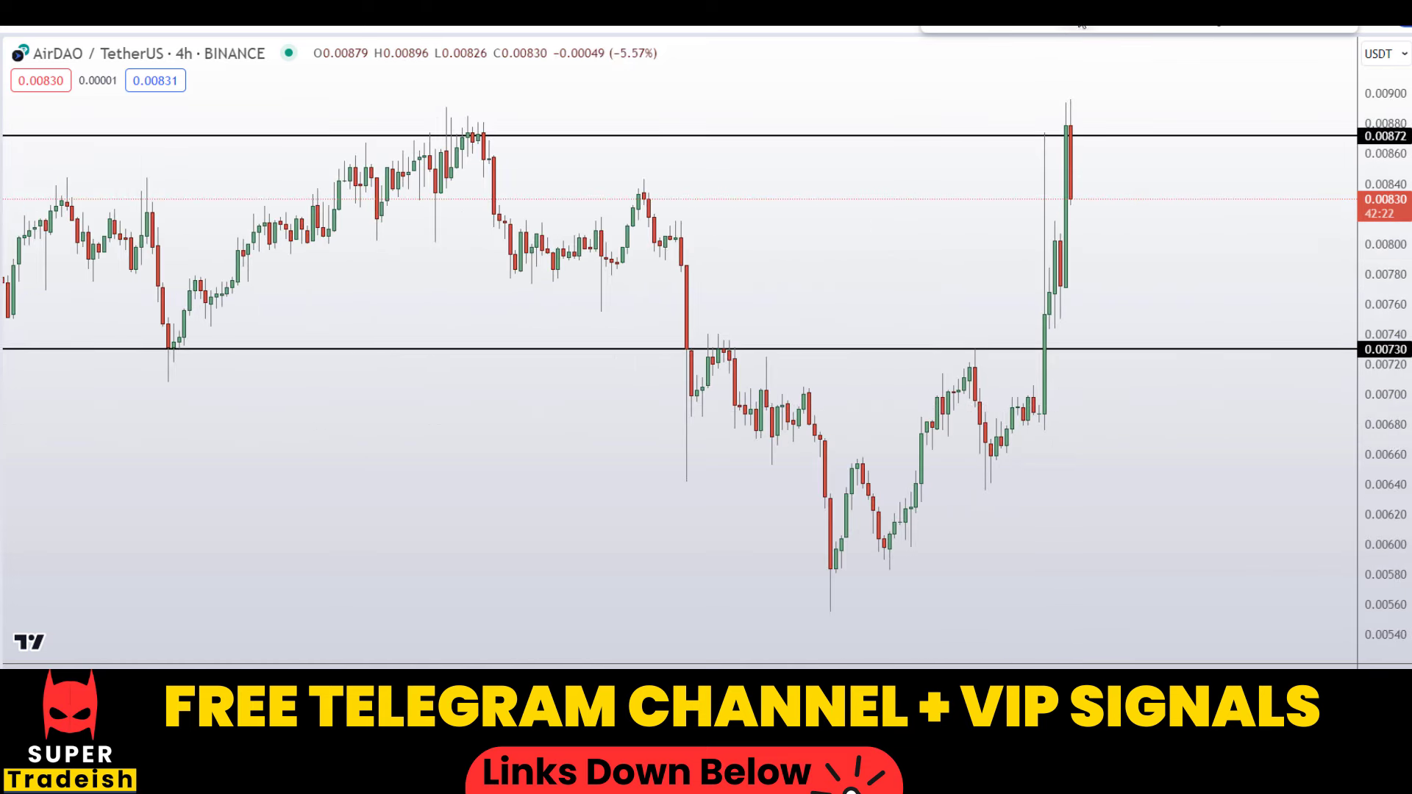
- Add a horizontal line at 0.00637 and circle the three lows near it
{"action": "left_click", "coordinate": [1070, 489]}
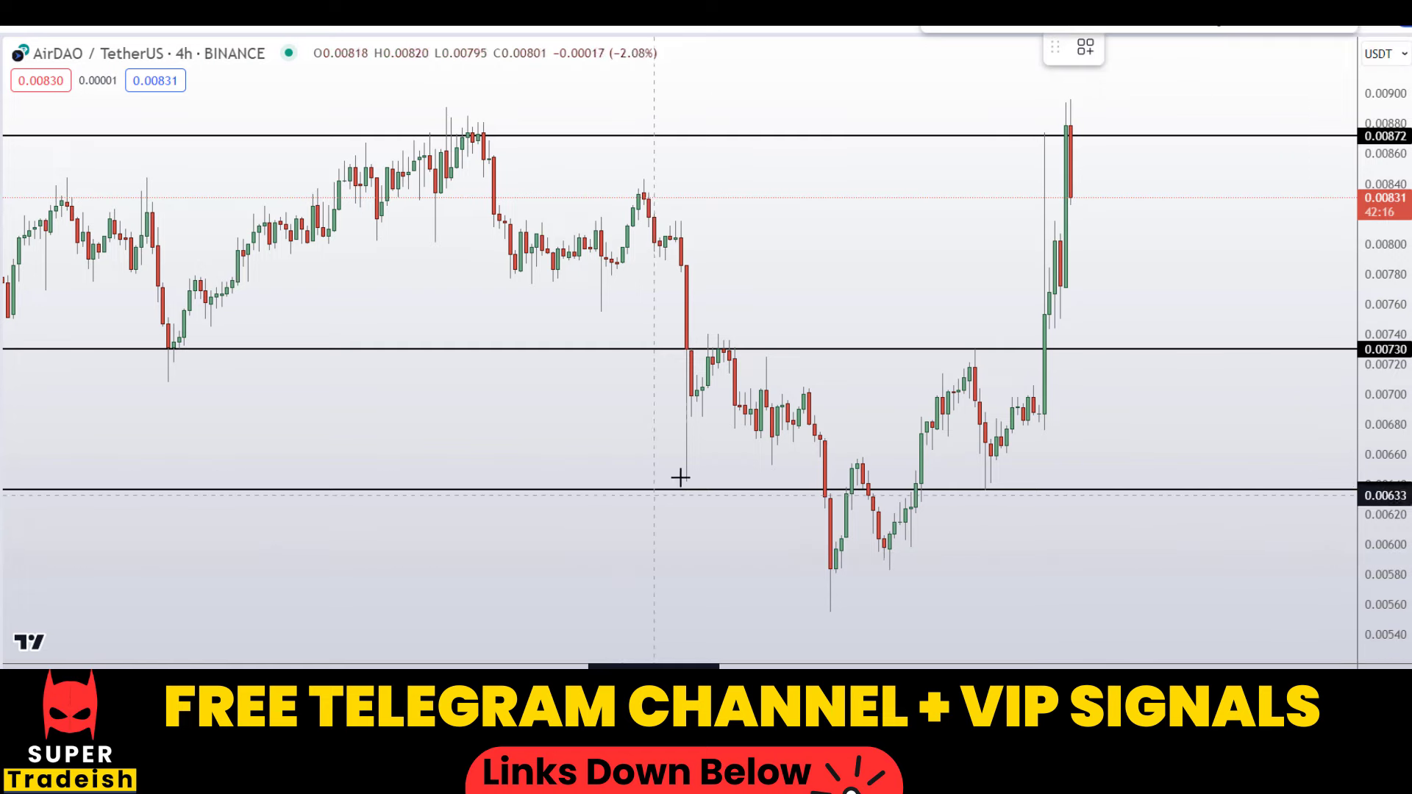
{"action": "mouse_move", "coordinate": [686, 452]}
{"action": "left_mouse_down"}
{"action": "mouse_move", "coordinate": [647, 498]}
{"action": "mouse_move", "coordinate": [734, 461]}
{"action": "left_mouse_up"}
{"action": "mouse_move", "coordinate": [861, 444]}
{"action": "left_mouse_down"}
{"action": "mouse_move", "coordinate": [834, 494]}
{"action": "mouse_move", "coordinate": [894, 462]}
{"action": "left_mouse_up"}
{"action": "mouse_move", "coordinate": [996, 459]}
{"action": "left_mouse_down"}
{"action": "mouse_move", "coordinate": [956, 502]}
{"action": "mouse_move", "coordinate": [1001, 450]}
{"action": "left_mouse_up"}
- Sketch a projected V drop to 0.00637 and rebound, then undo the red sketches
{"action": "mouse_move", "coordinate": [1081, 177]}
{"action": "left_mouse_down"}
{"action": "mouse_move", "coordinate": [1182, 486]}
{"action": "mouse_move", "coordinate": [1301, 189]}
{"action": "left_mouse_up"}
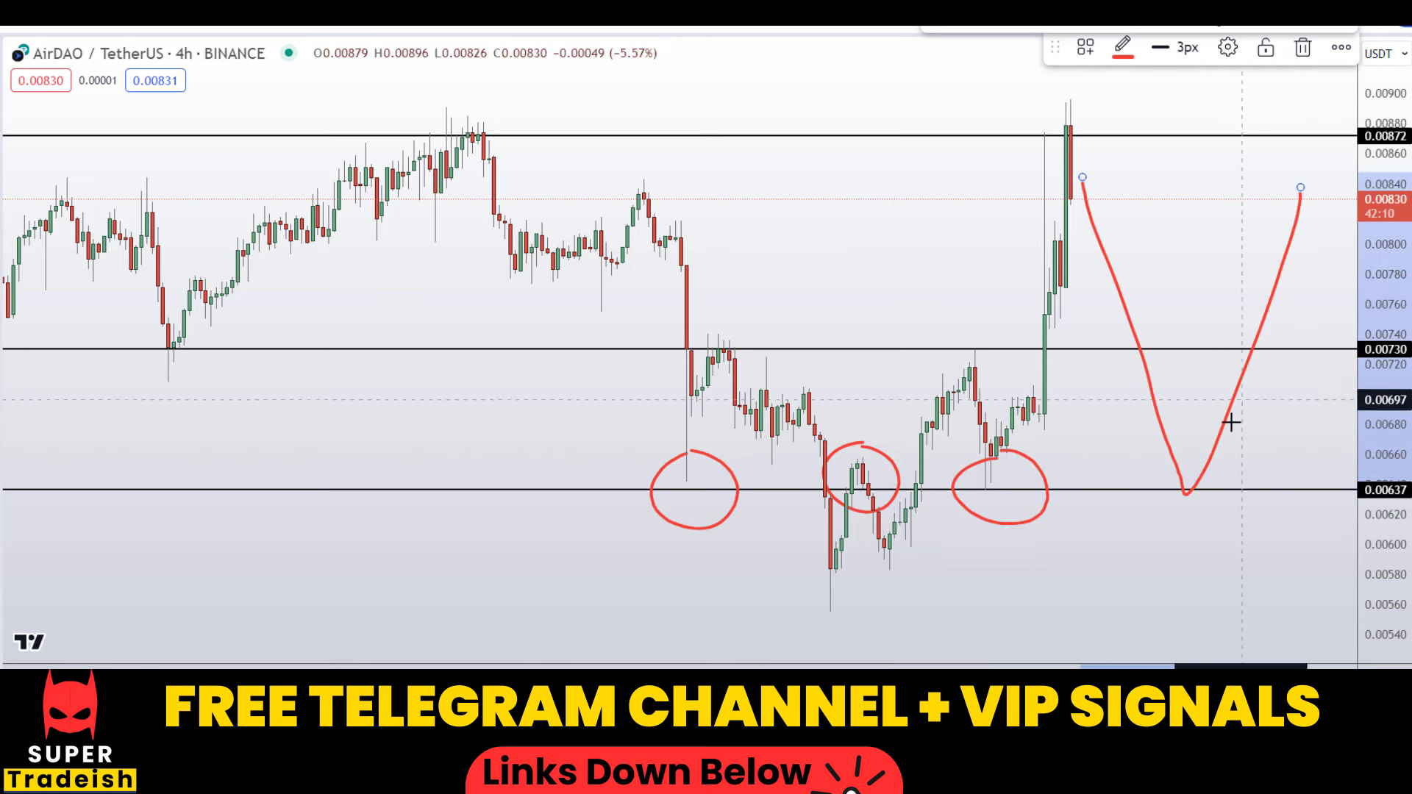
{"action": "mouse_move", "coordinate": [1226, 423]}
{"action": "left_mouse_down"}
{"action": "mouse_move", "coordinate": [1144, 441]}
{"action": "mouse_move", "coordinate": [1268, 474]}
{"action": "mouse_move", "coordinate": [1188, 414]}
{"action": "left_mouse_up"}
{"action": "mouse_move", "coordinate": [1183, 465]}
{"action": "left_mouse_down"}
{"action": "mouse_move", "coordinate": [1213, 541]}
{"action": "mouse_move", "coordinate": [1201, 438]}
{"action": "mouse_move", "coordinate": [1177, 444]}
{"action": "left_mouse_up"}
{"action": "key", "text": "ctrl+z"}
{"action": "key", "text": "ctrl+z"}
{"action": "key", "text": "ctrl+z"}
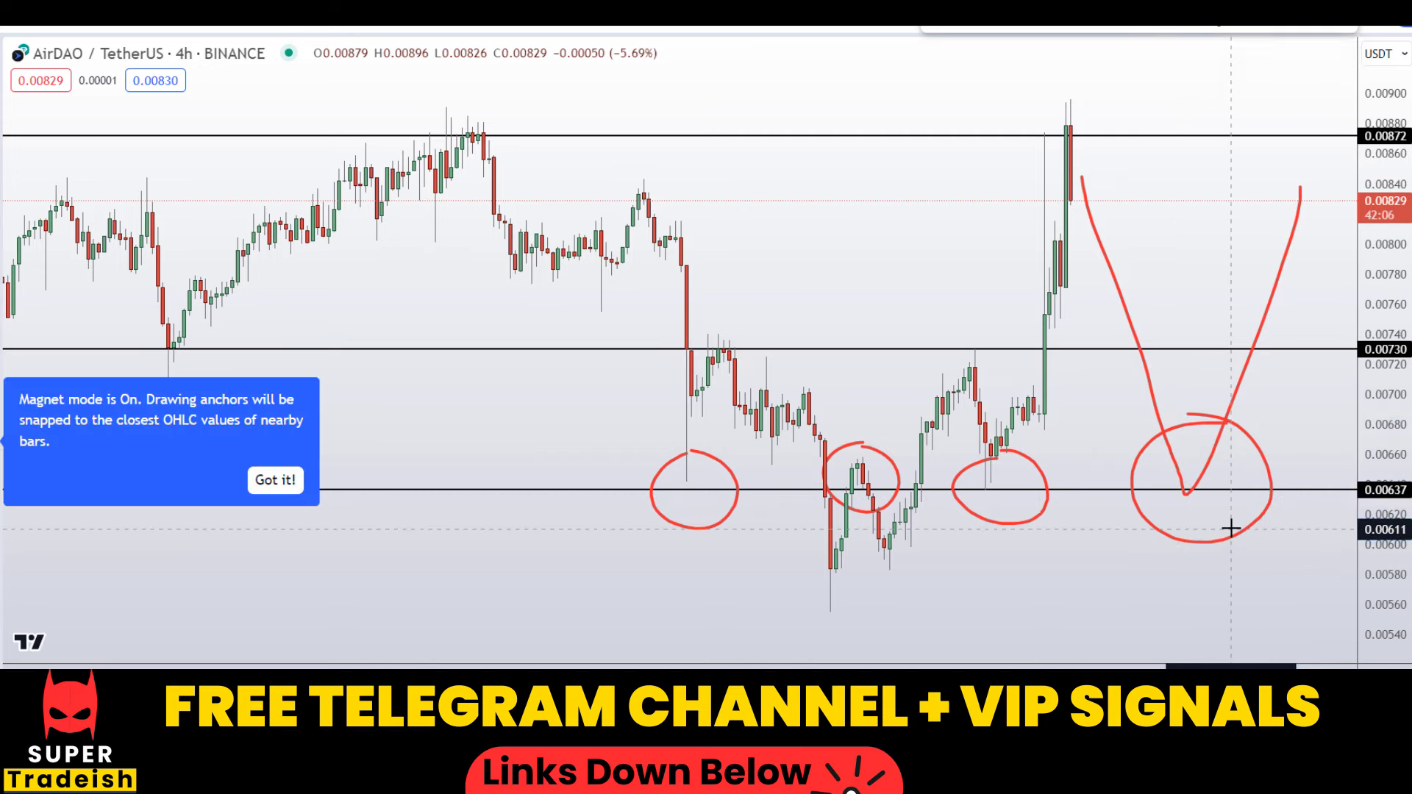
{"action": "scroll", "coordinate": [1209, 519], "scroll_direction": "up", "scroll_amount": 3}
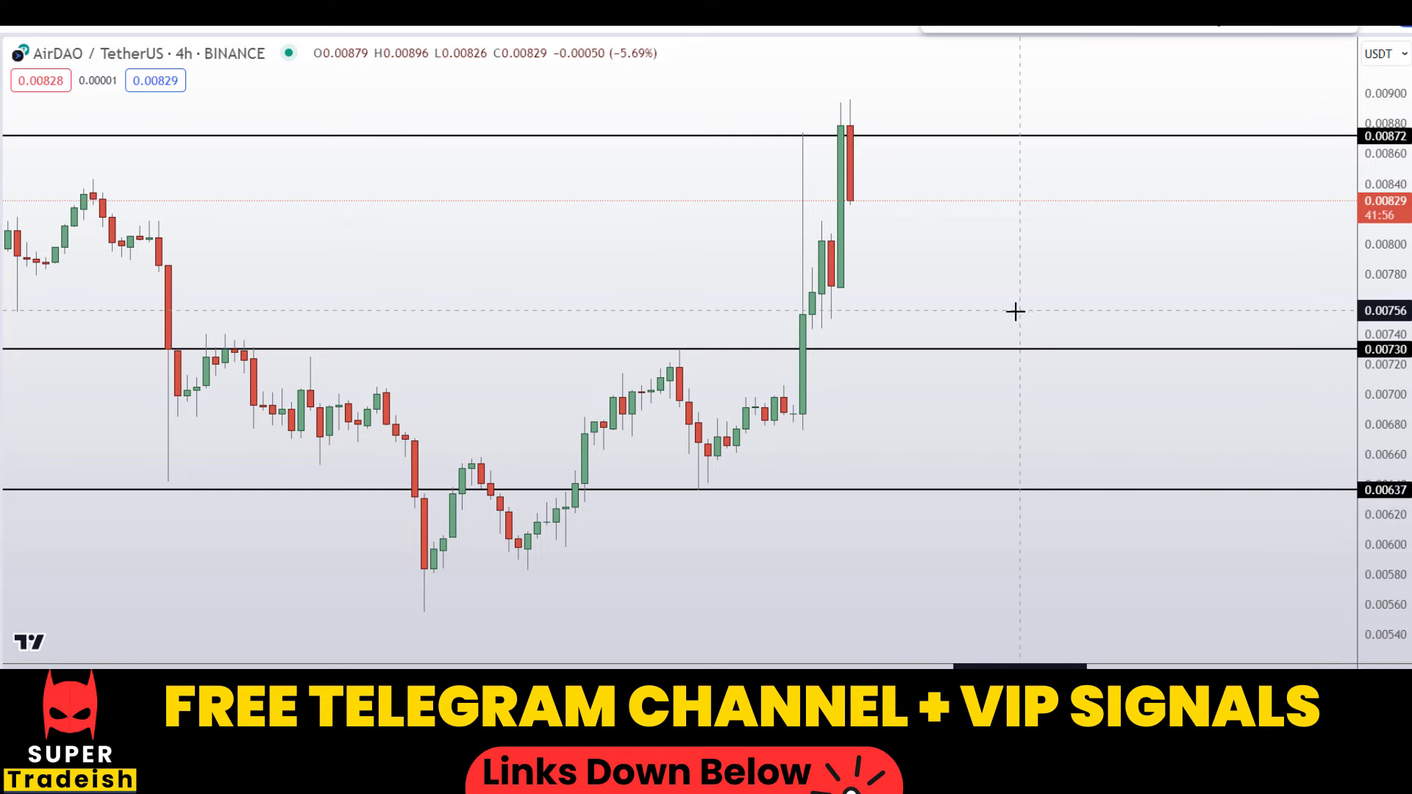
- Circle the 0.00730 and 0.00637 levels in red, then undo both circles
{"action": "mouse_move", "coordinate": [1024, 318]}
{"action": "left_mouse_down"}
{"action": "mouse_move", "coordinate": [1000, 380]}
{"action": "mouse_move", "coordinate": [995, 334]}
{"action": "left_mouse_up"}
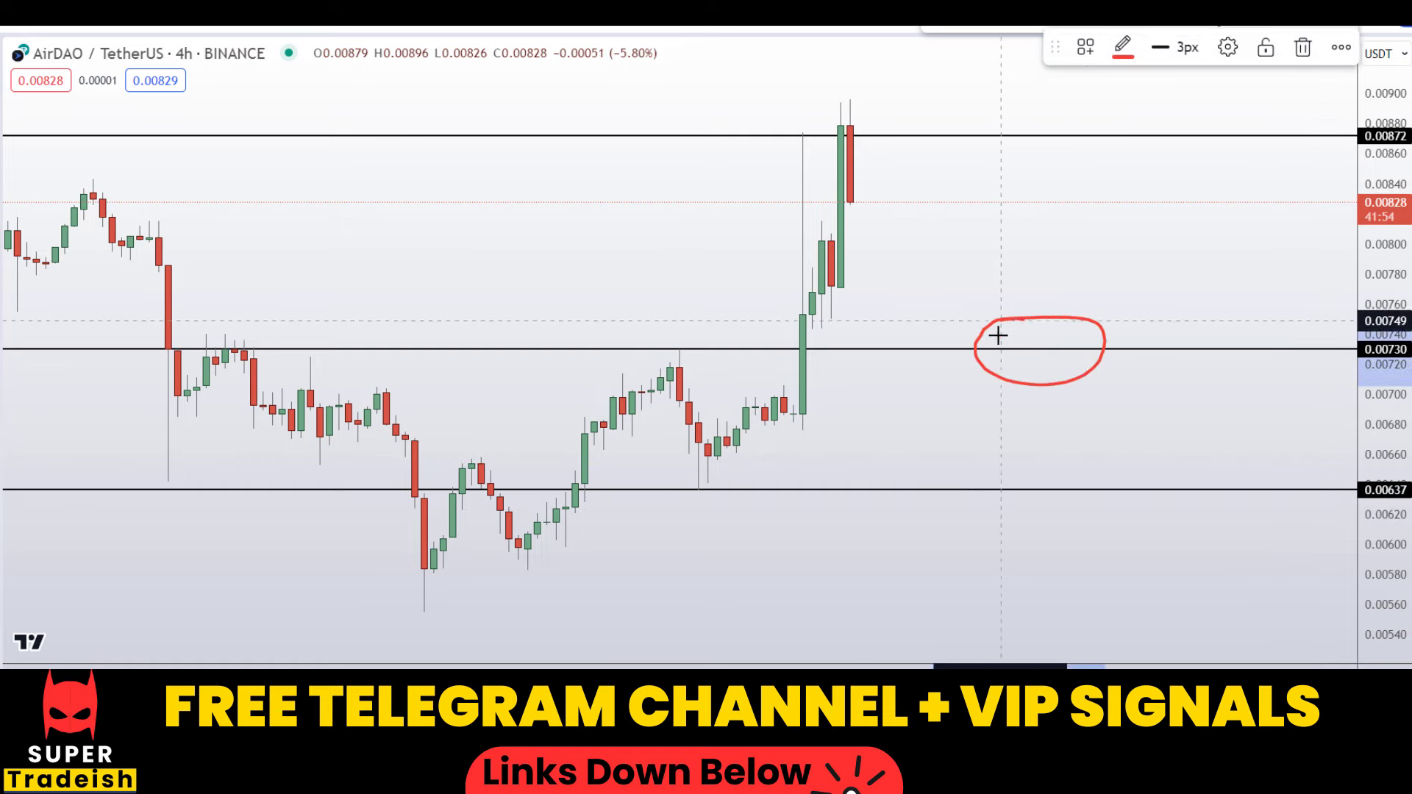
{"action": "mouse_move", "coordinate": [1061, 442]}
{"action": "left_mouse_down"}
{"action": "mouse_move", "coordinate": [1021, 457]}
{"action": "mouse_move", "coordinate": [1047, 440]}
{"action": "left_mouse_up"}
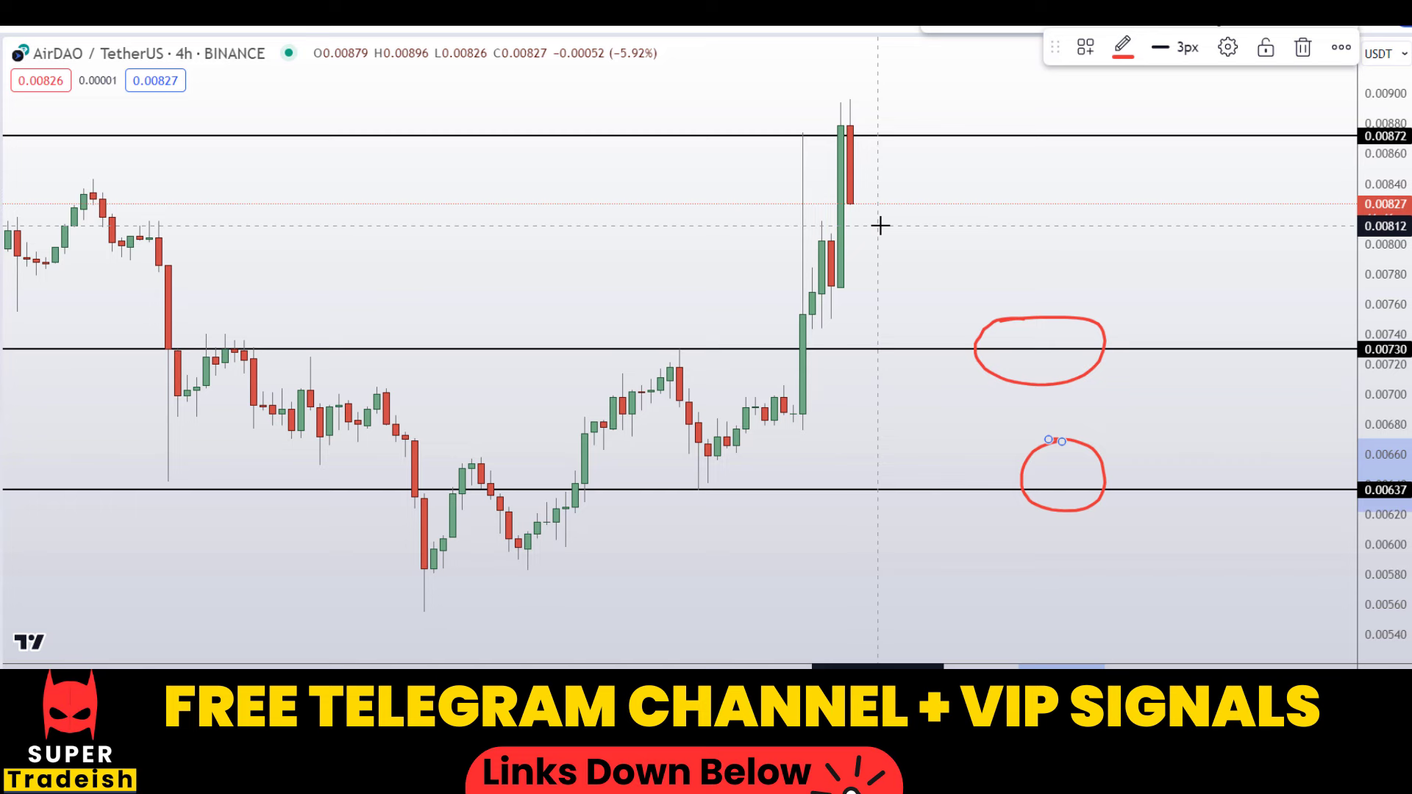
{"action": "key", "text": "ctrl+z"}
{"action": "key", "text": "ctrl+z"}
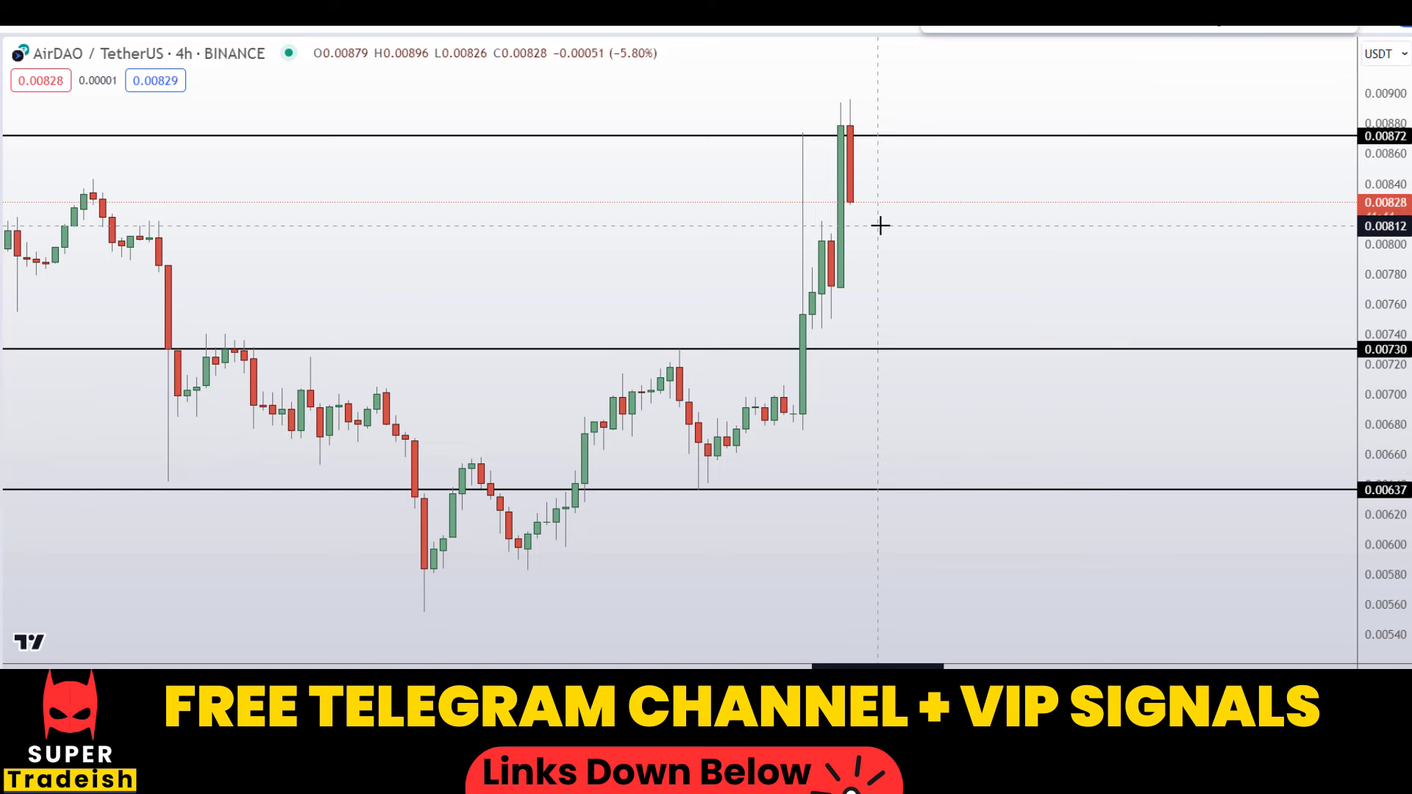
{"action": "scroll", "coordinate": [880, 226], "scroll_direction": "down", "scroll_amount": 2}
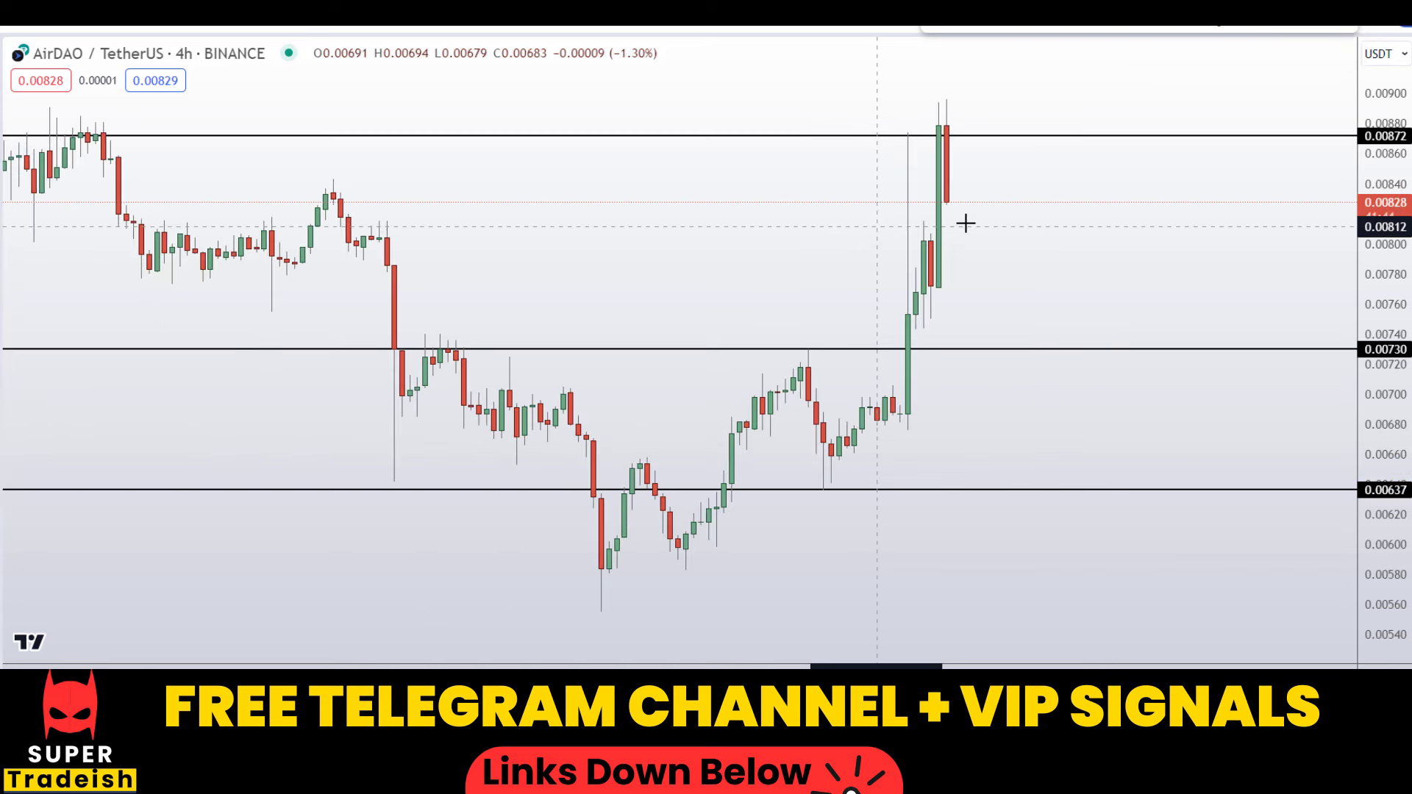
- Measure 0.00730 to 0.00872 (19.39%), then pan and compress the price scale
{"action": "left_click", "coordinate": [1069, 352], "text": "shift"}
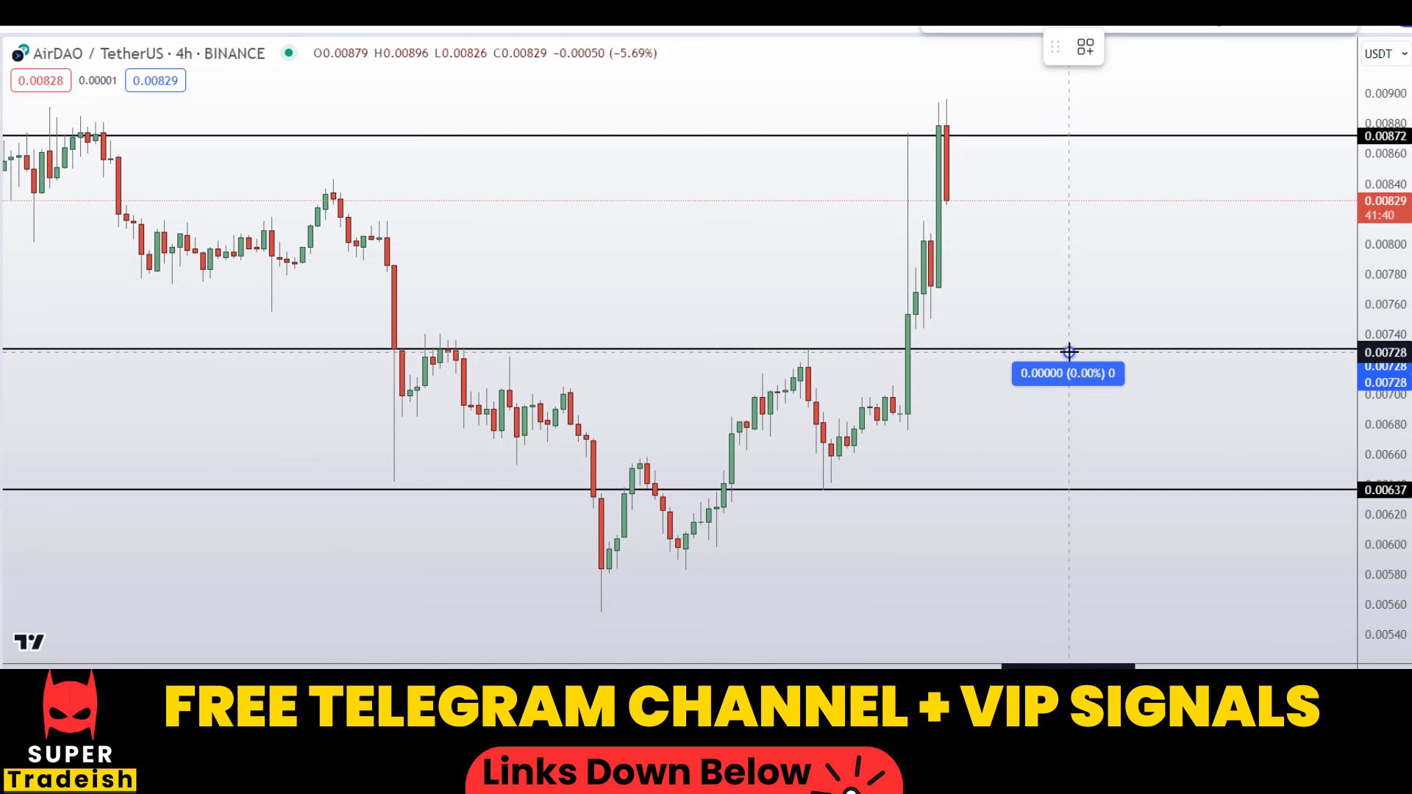
{"action": "left_click", "coordinate": [1177, 139]}
{"action": "left_click_drag", "start_coordinate": [1197, 164], "coordinate": [898, 325]}
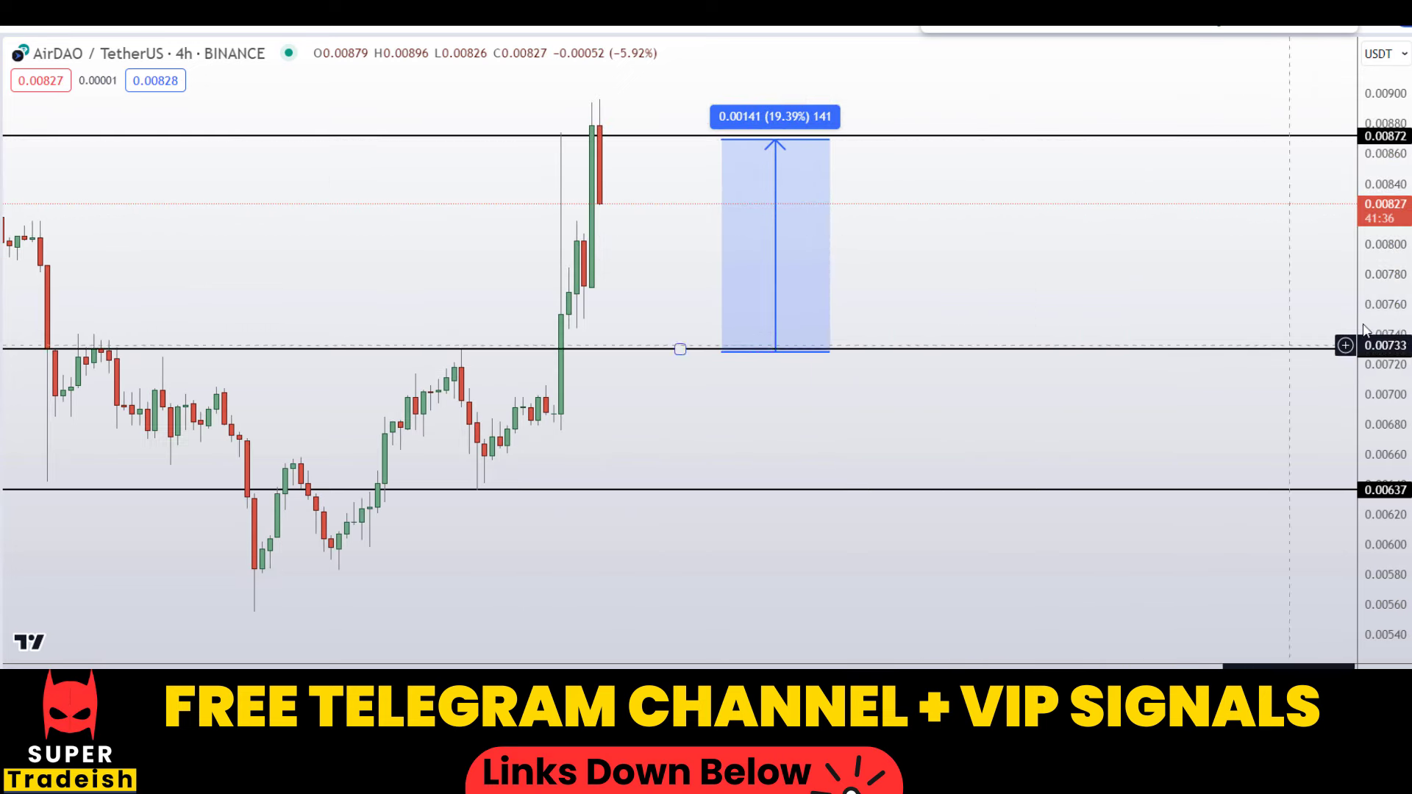
{"action": "left_click_drag", "start_coordinate": [1394, 286], "coordinate": [1382, 455]}
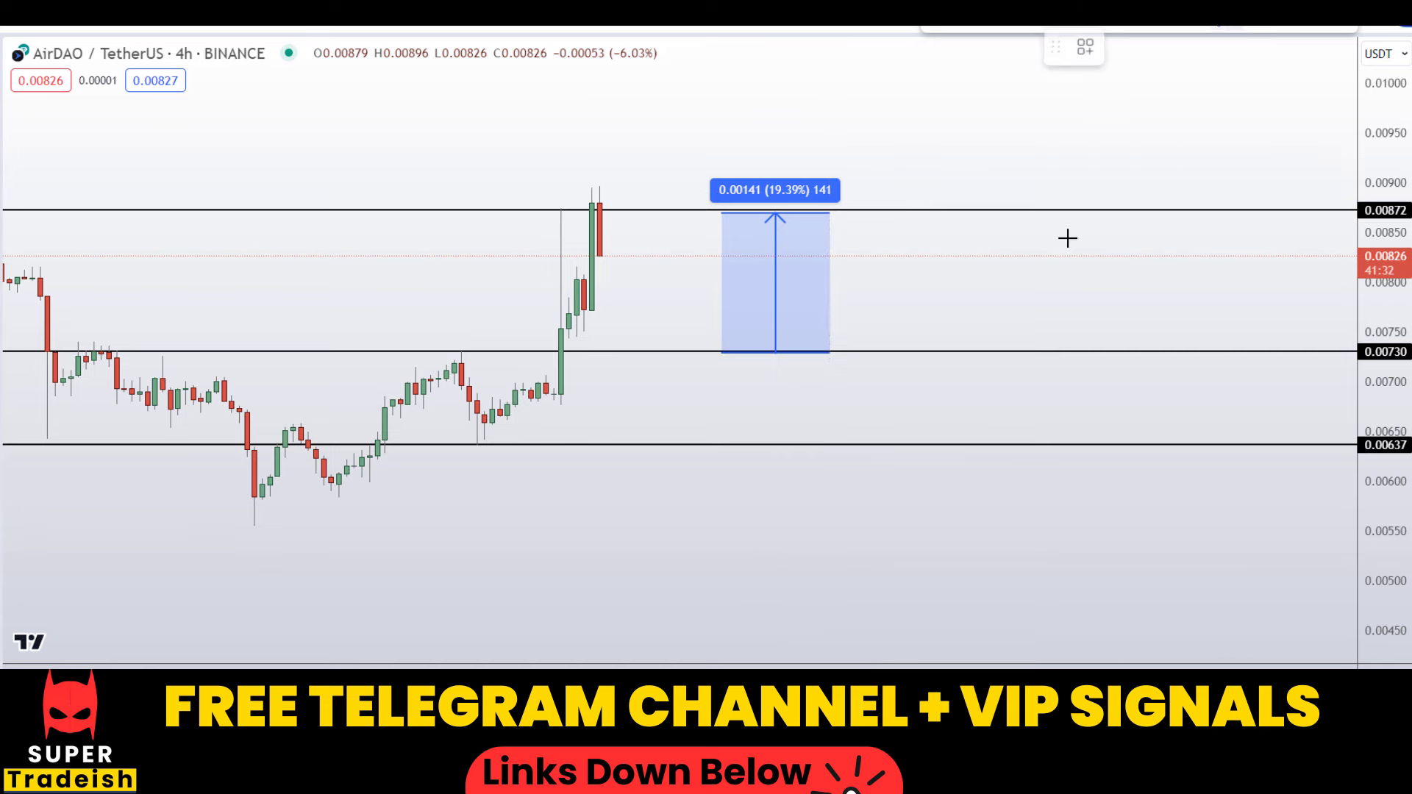
- Measure 0.00637 to 0.00730 (14.30%) and shift the chart left
{"action": "left_click", "coordinate": [997, 443]}
{"action": "left_click", "coordinate": [1066, 352]}
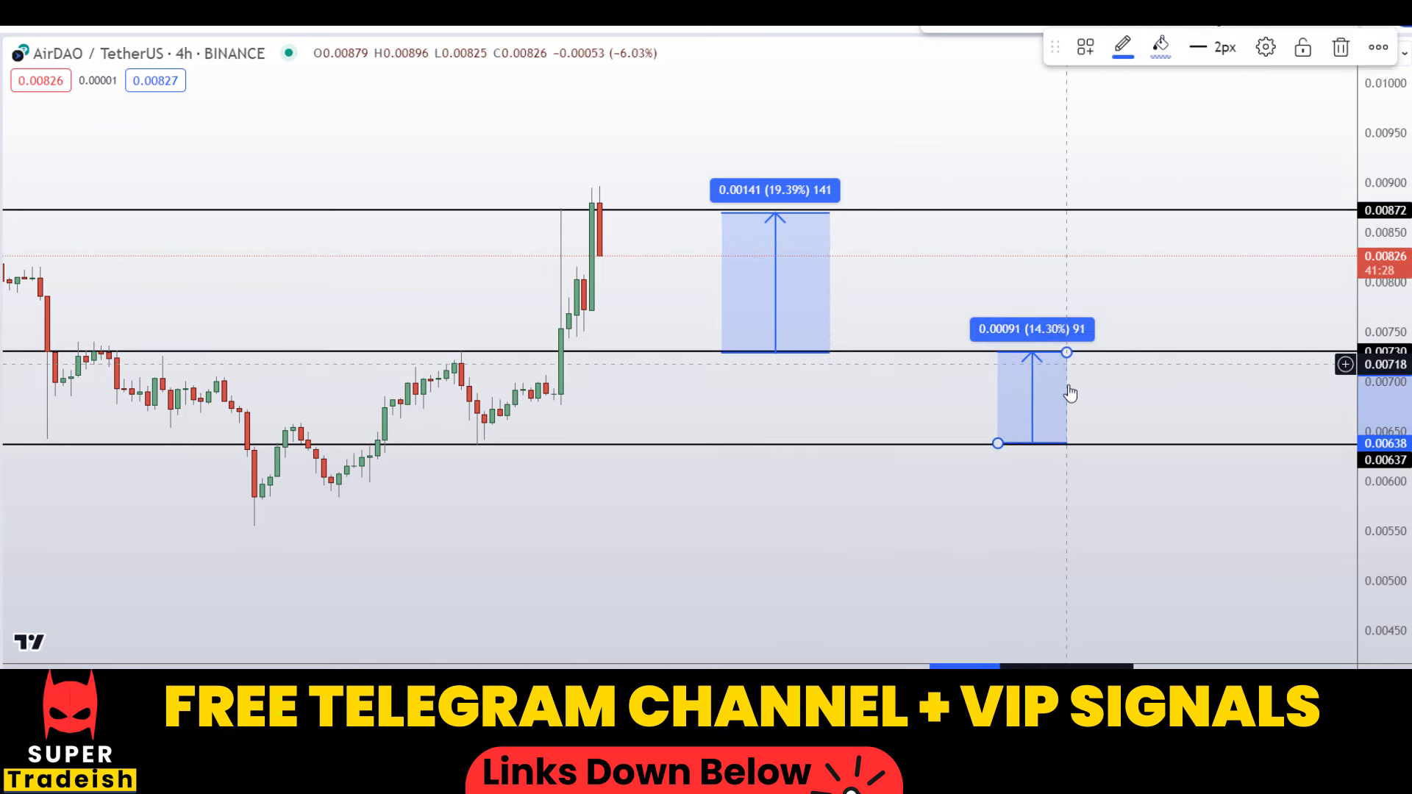
{"action": "scroll", "coordinate": [854, 398], "scroll_direction": "down", "scroll_amount": 2}
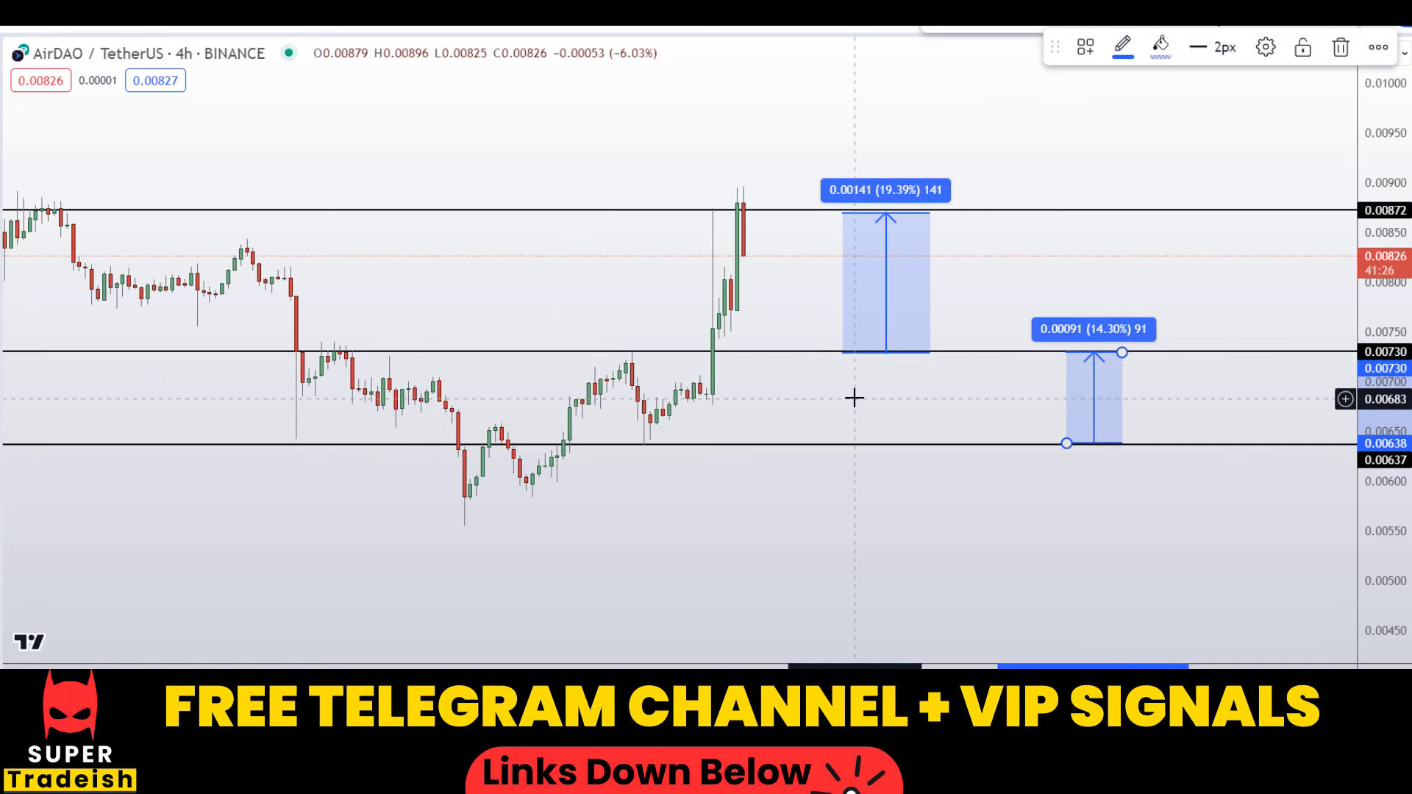
{"action": "left_click_drag", "start_coordinate": [1003, 399], "coordinate": [810, 408]}
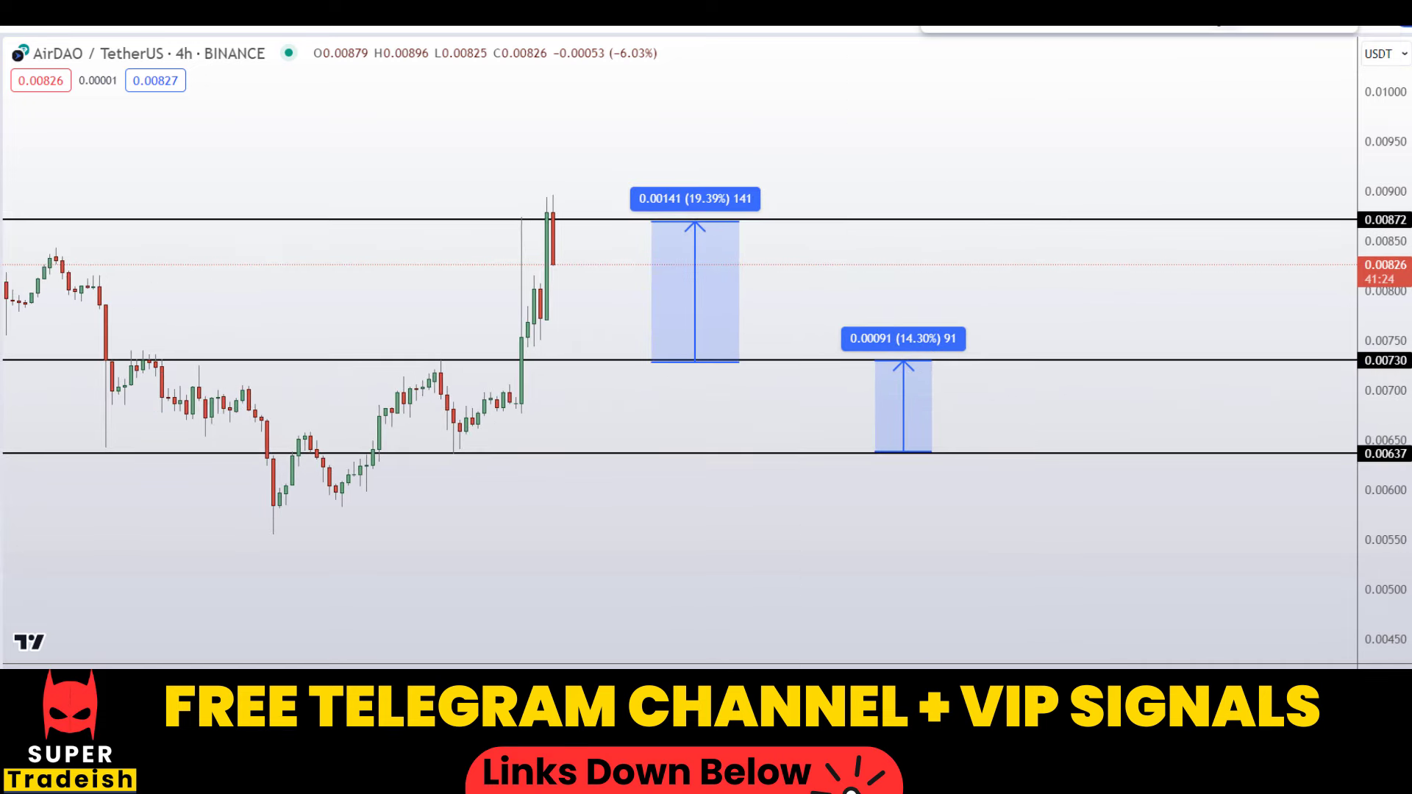
- Measure 0.00637 to 0.00872, showing 36.62%, and deselect the box
{"action": "left_click", "coordinate": [1061, 451]}
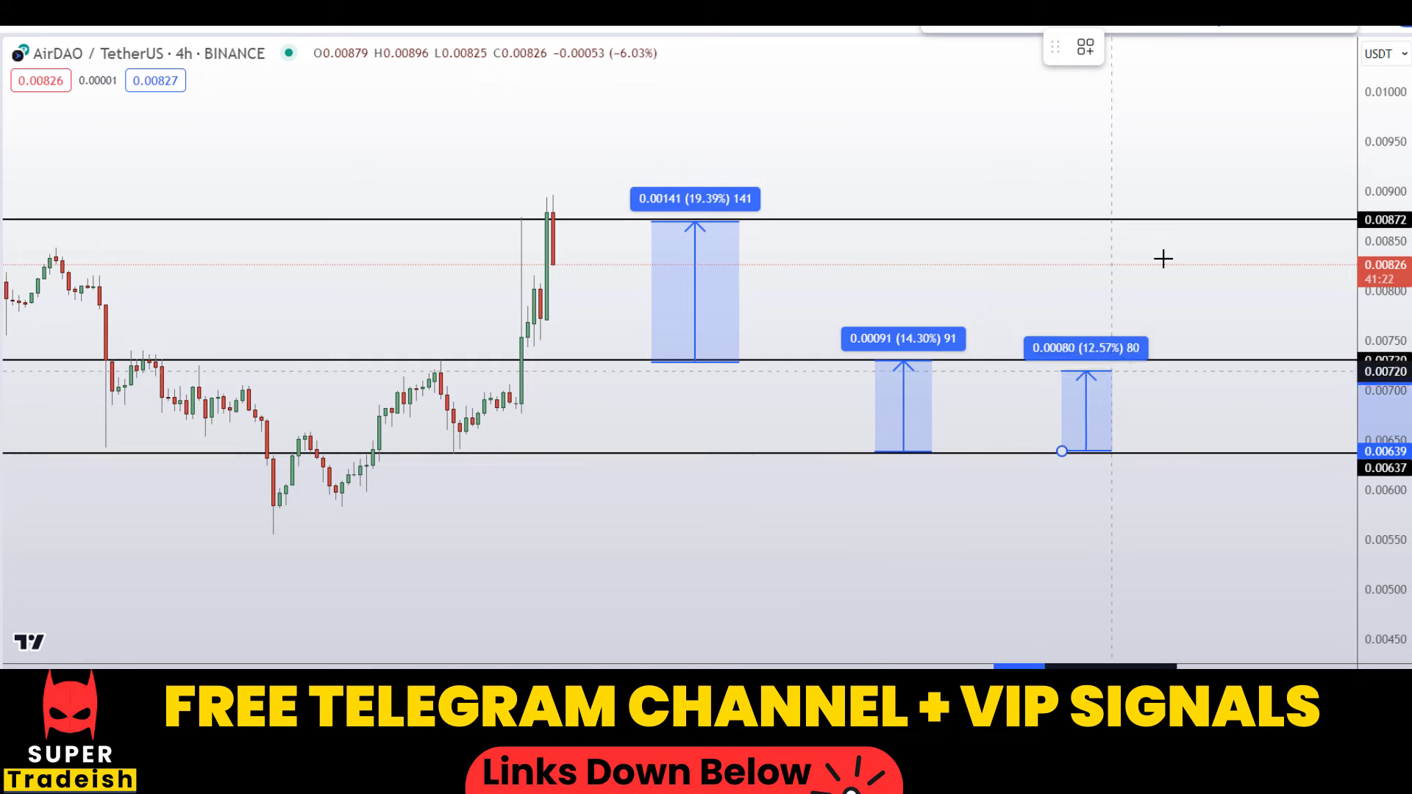
{"action": "left_click", "coordinate": [1198, 219]}
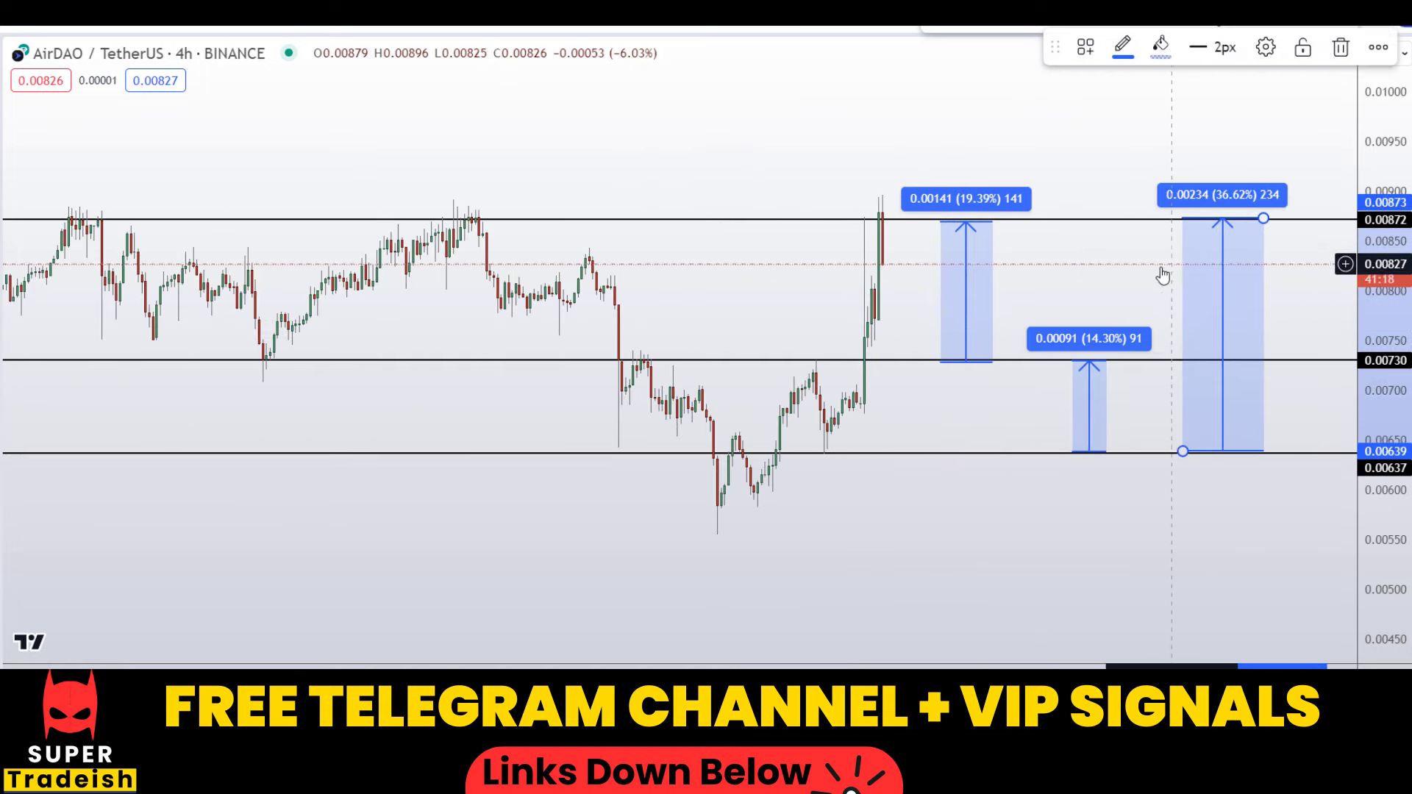
{"action": "left_click", "coordinate": [956, 76]}
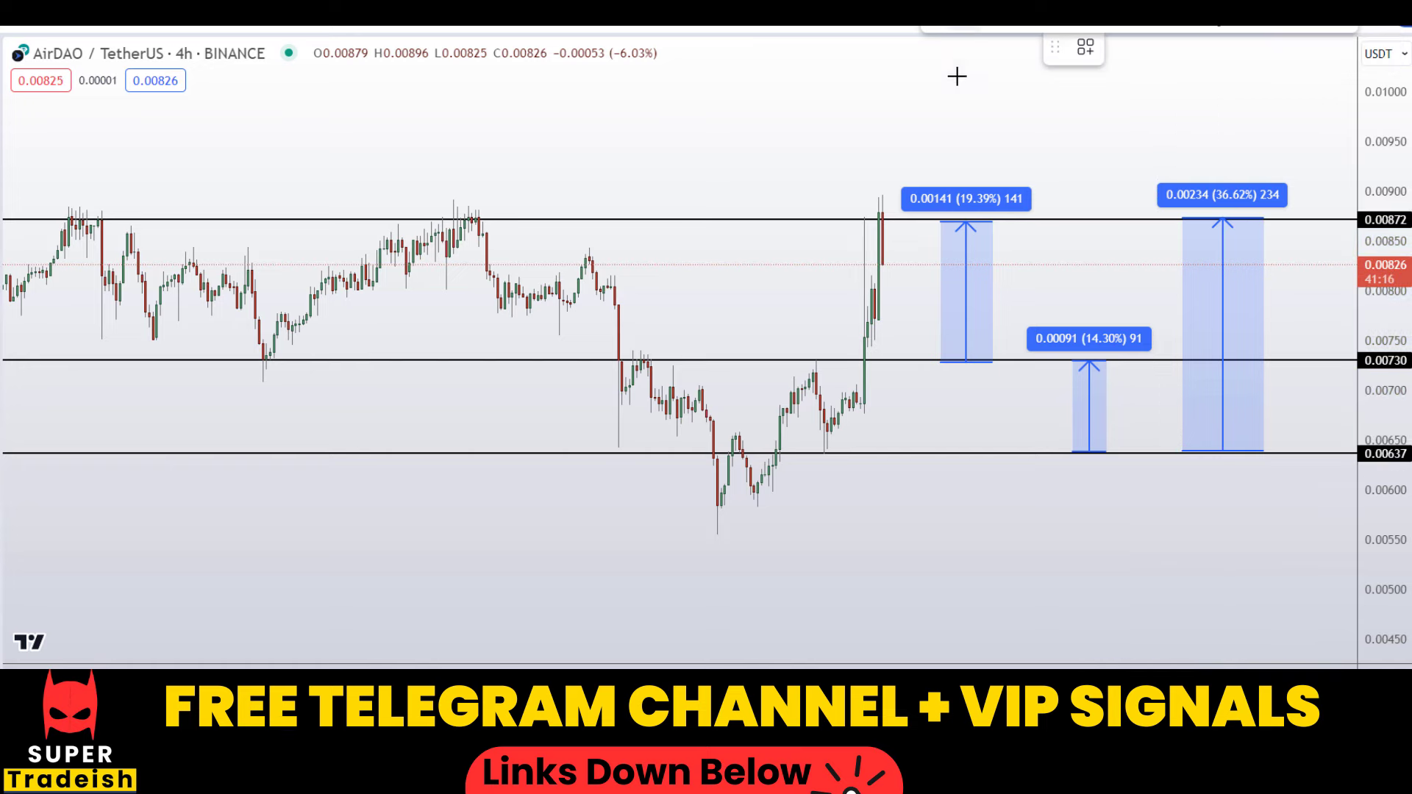
{"action": "scroll", "coordinate": [890, 179], "scroll_direction": "up", "scroll_amount": 3}
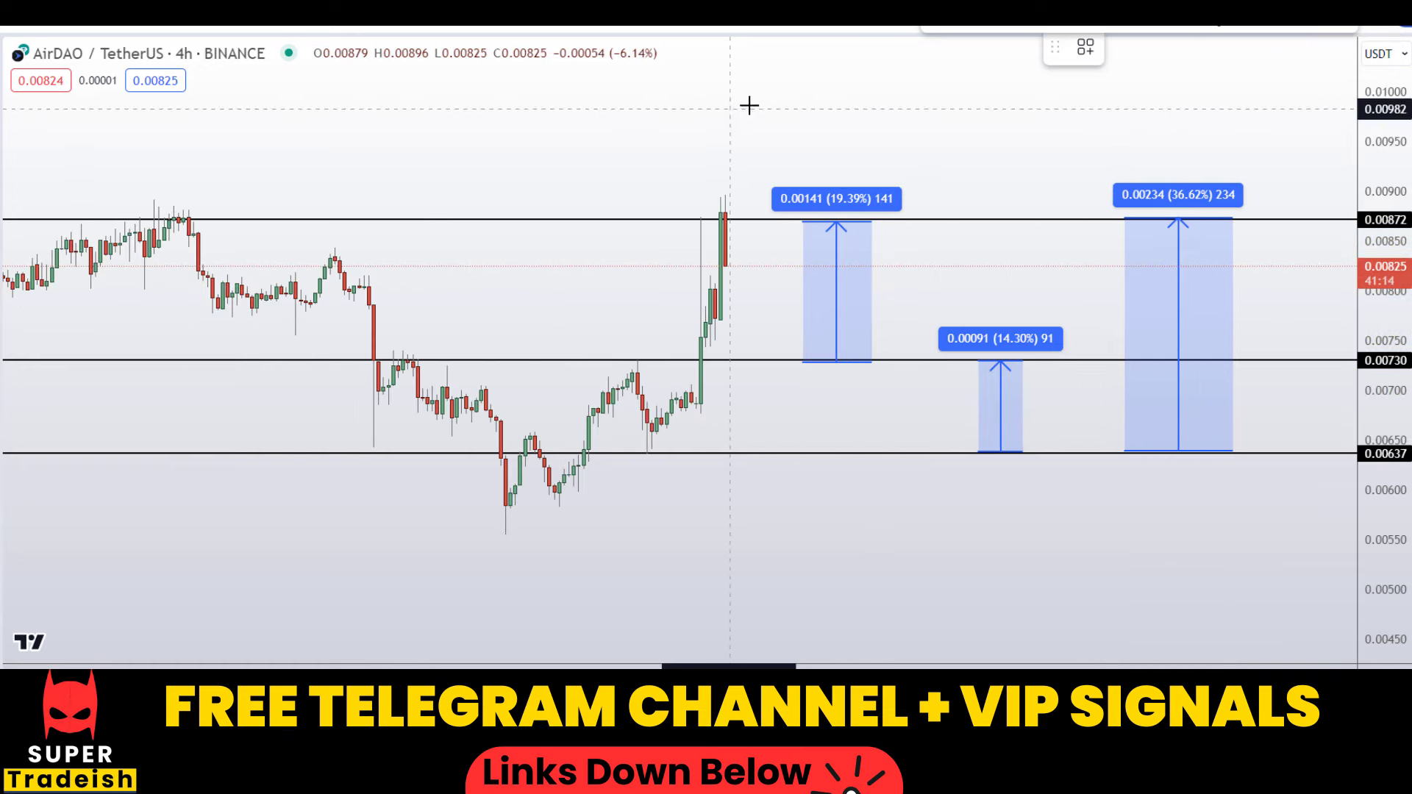
{"action": "mouse_move", "coordinate": [736, 100]}
{"action": "left_mouse_down"}
{"action": "mouse_move", "coordinate": [769, 86]}
{"action": "mouse_move", "coordinate": [809, 118]}
{"action": "mouse_move", "coordinate": [801, 127]}
{"action": "mouse_move", "coordinate": [829, 96]}
{"action": "mouse_move", "coordinate": [866, 113]}
{"action": "left_mouse_up"}
{"action": "left_click_drag", "start_coordinate": [855, 87], "coordinate": [930, 142]}
{"action": "mouse_move", "coordinate": [788, 131]}
{"action": "left_mouse_down"}
{"action": "mouse_move", "coordinate": [798, 154]}
{"action": "mouse_move", "coordinate": [841, 127]}
{"action": "left_mouse_up"}
{"action": "mouse_move", "coordinate": [847, 135]}
{"action": "left_mouse_down"}
{"action": "mouse_move", "coordinate": [843, 159]}
{"action": "mouse_move", "coordinate": [853, 134]}
{"action": "mouse_move", "coordinate": [880, 169]}
{"action": "left_mouse_up"}
{"action": "left_click_drag", "start_coordinate": [884, 148], "coordinate": [938, 177]}
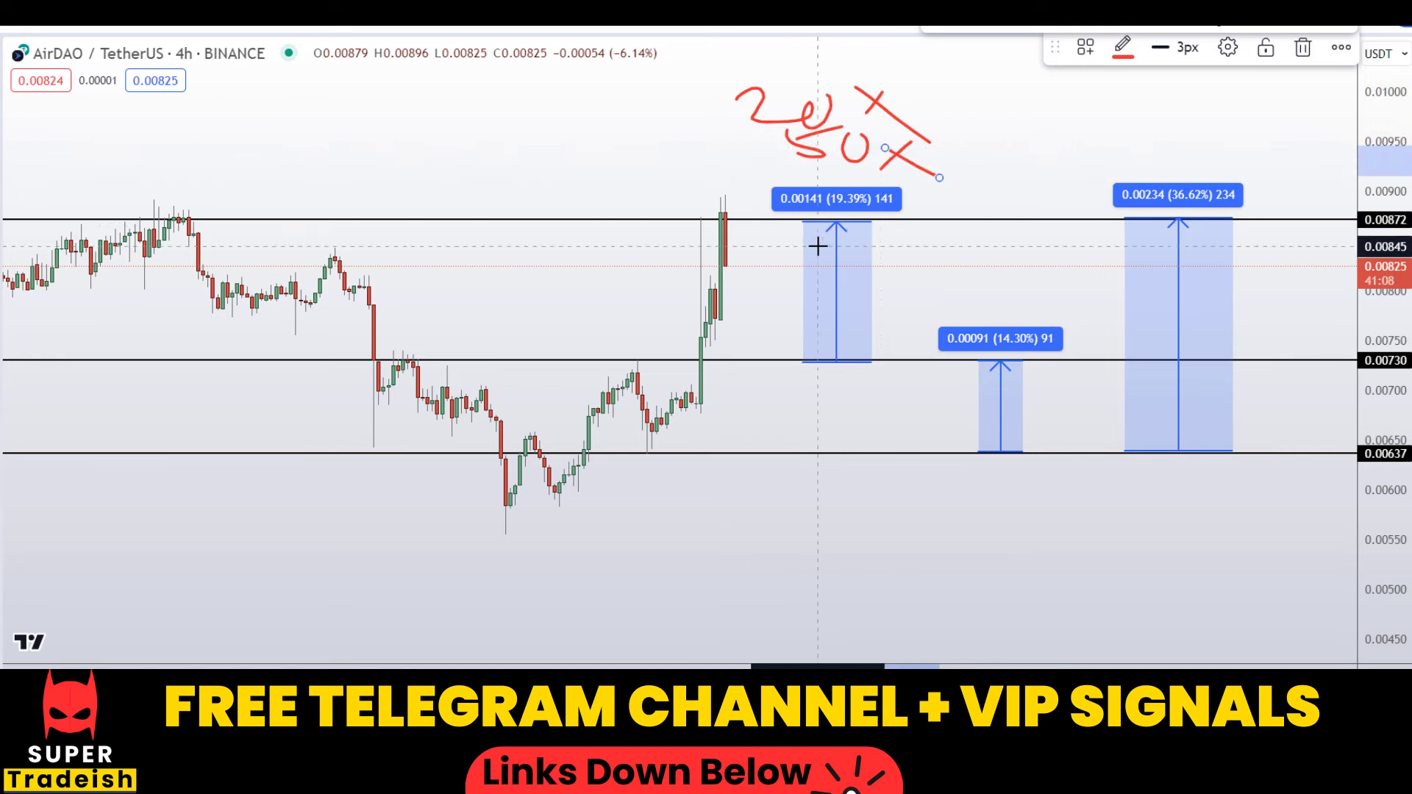
{"action": "mouse_move", "coordinate": [828, 183]}
{"action": "left_mouse_down"}
{"action": "mouse_move", "coordinate": [771, 155]}
{"action": "mouse_move", "coordinate": [824, 110]}
{"action": "mouse_move", "coordinate": [817, 181]}
{"action": "left_mouse_up"}
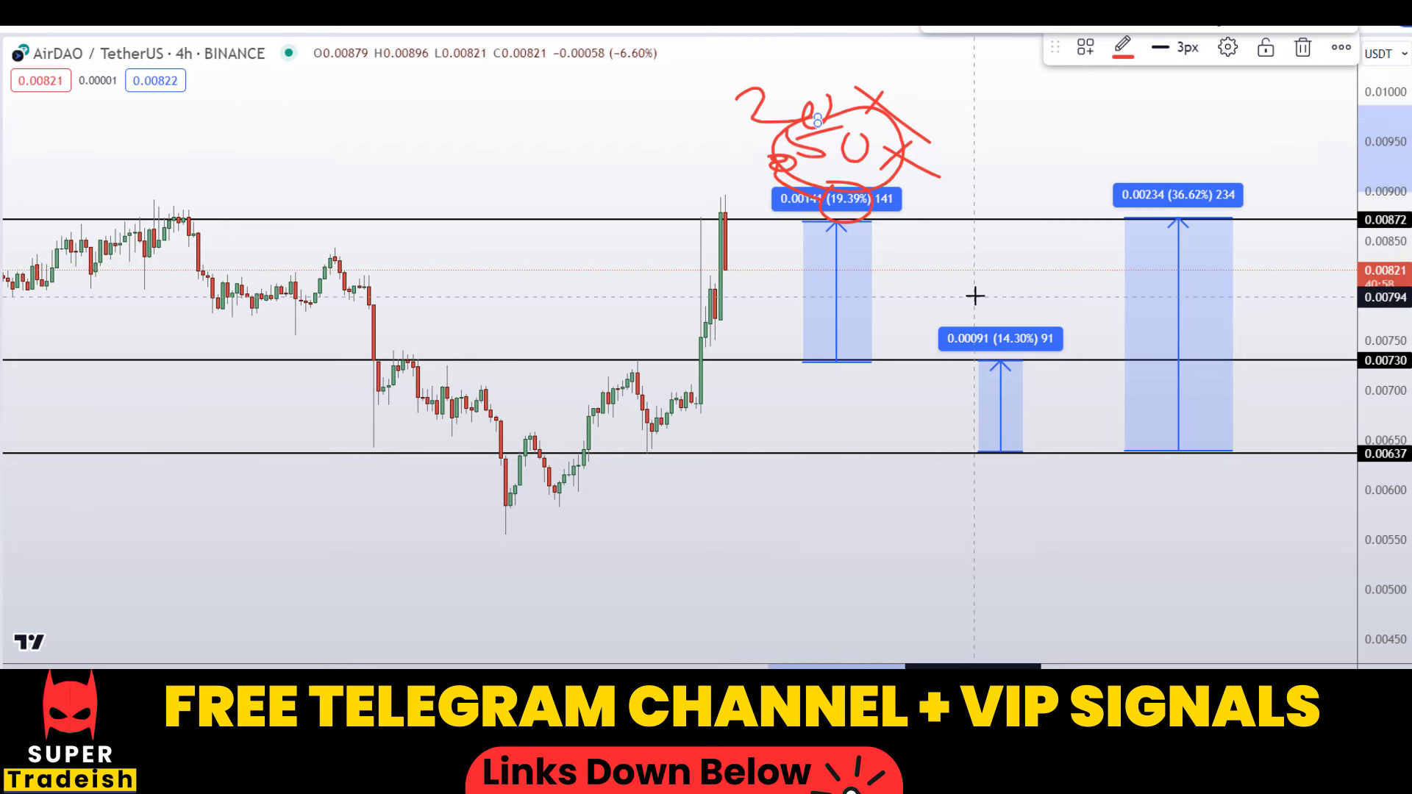
{"action": "key", "text": "ctrl"}
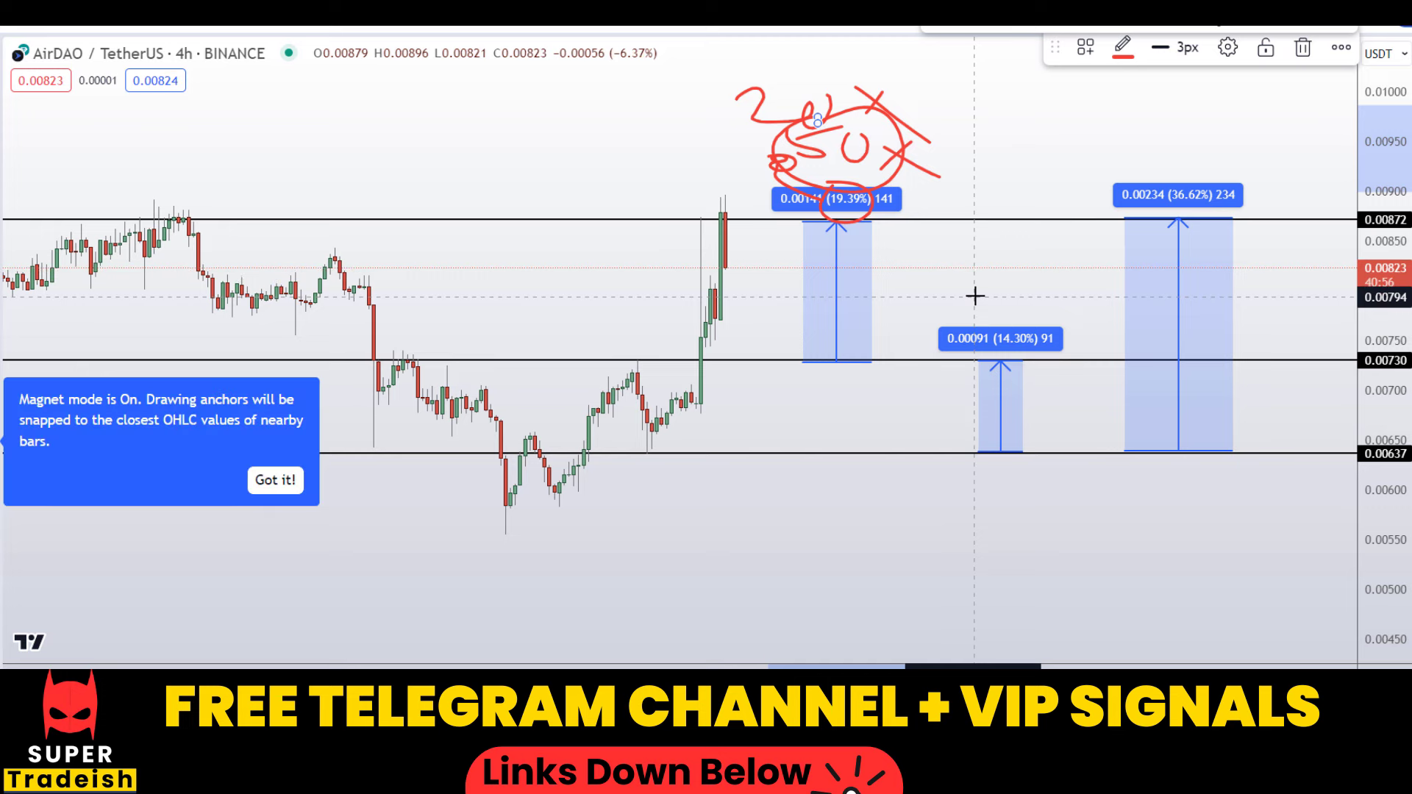
{"action": "key", "text": "Delete"}
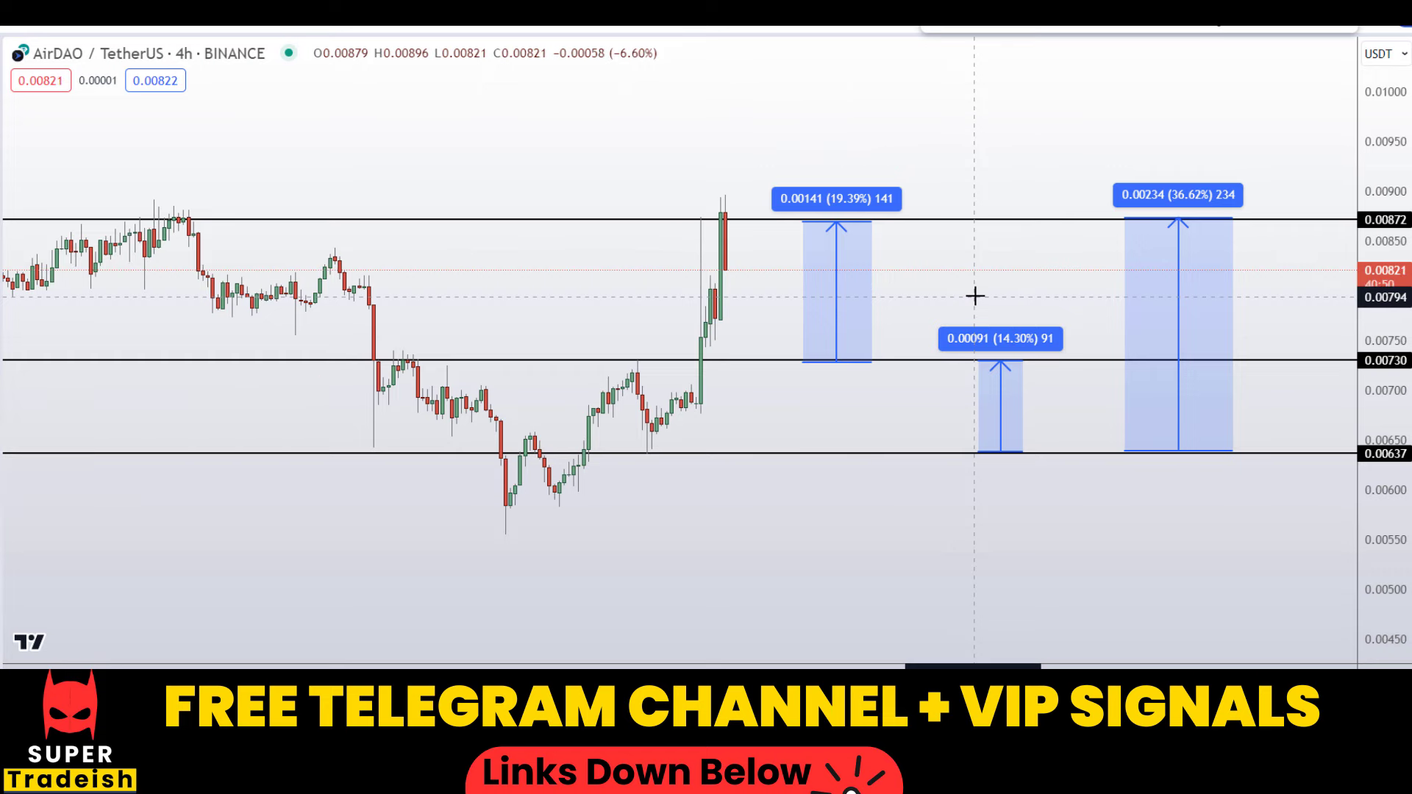
{"action": "left_click_drag", "start_coordinate": [722, 351], "coordinate": [812, 336]}
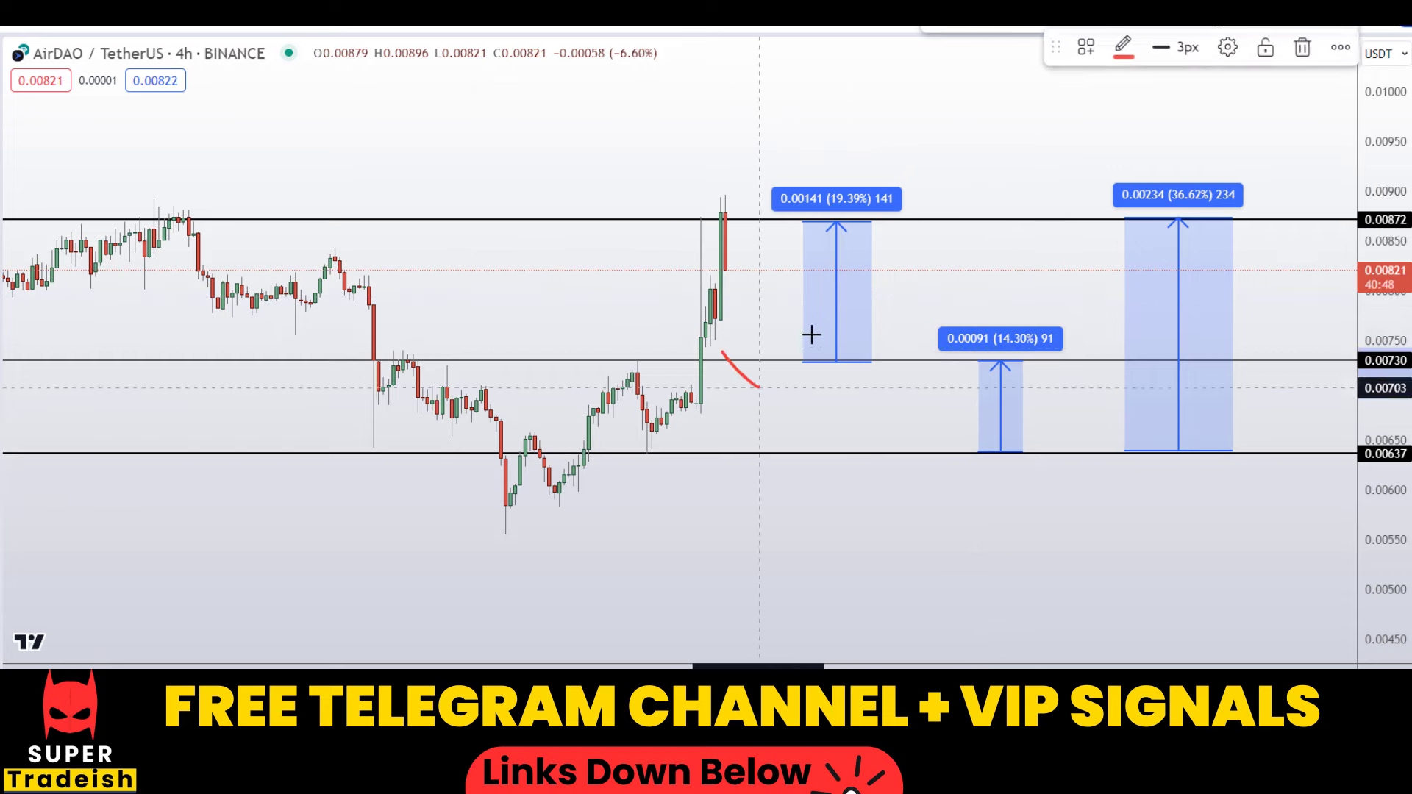
{"action": "left_click_drag", "start_coordinate": [929, 265], "coordinate": [975, 214]}
{"action": "left_click_drag", "start_coordinate": [934, 226], "coordinate": [992, 272]}
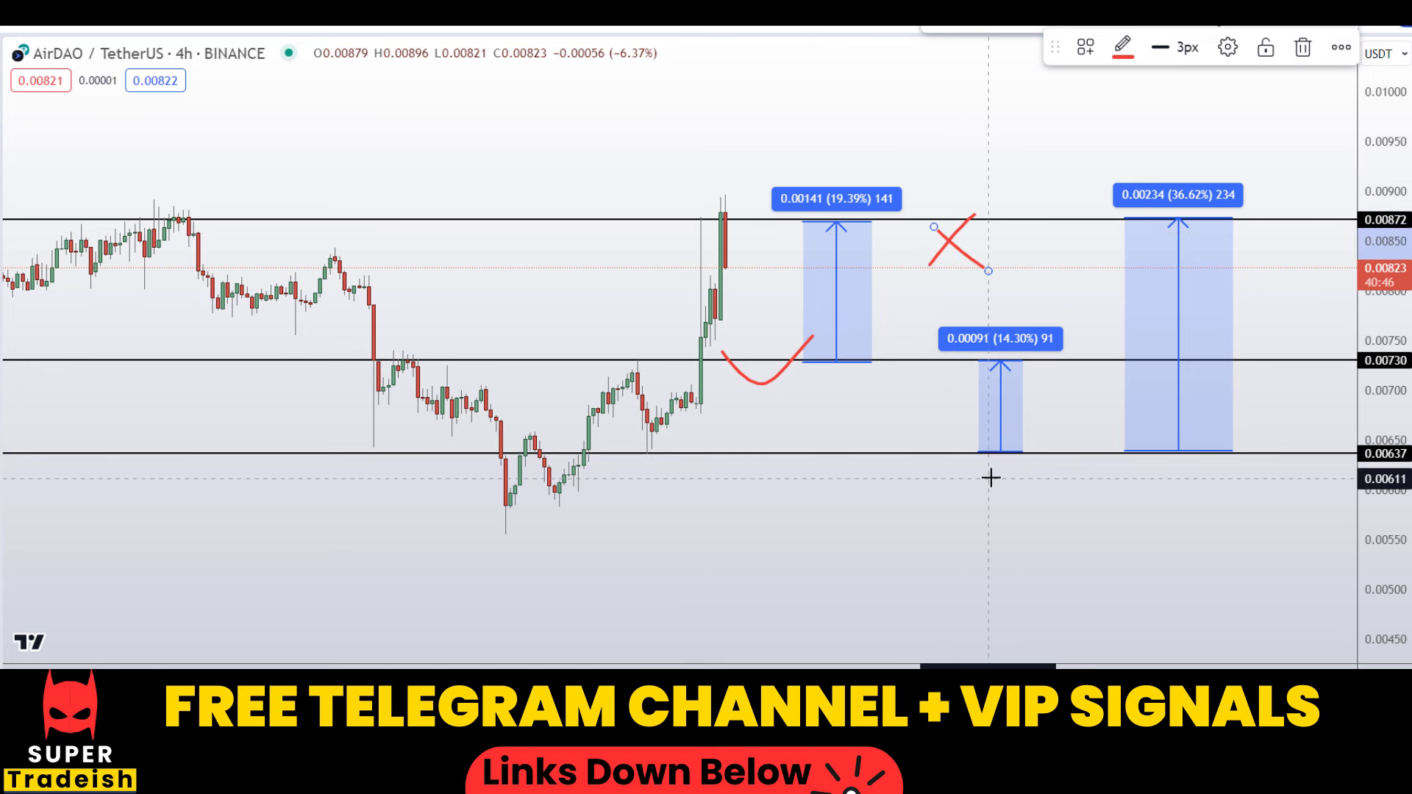
{"action": "key", "text": "Delete"}
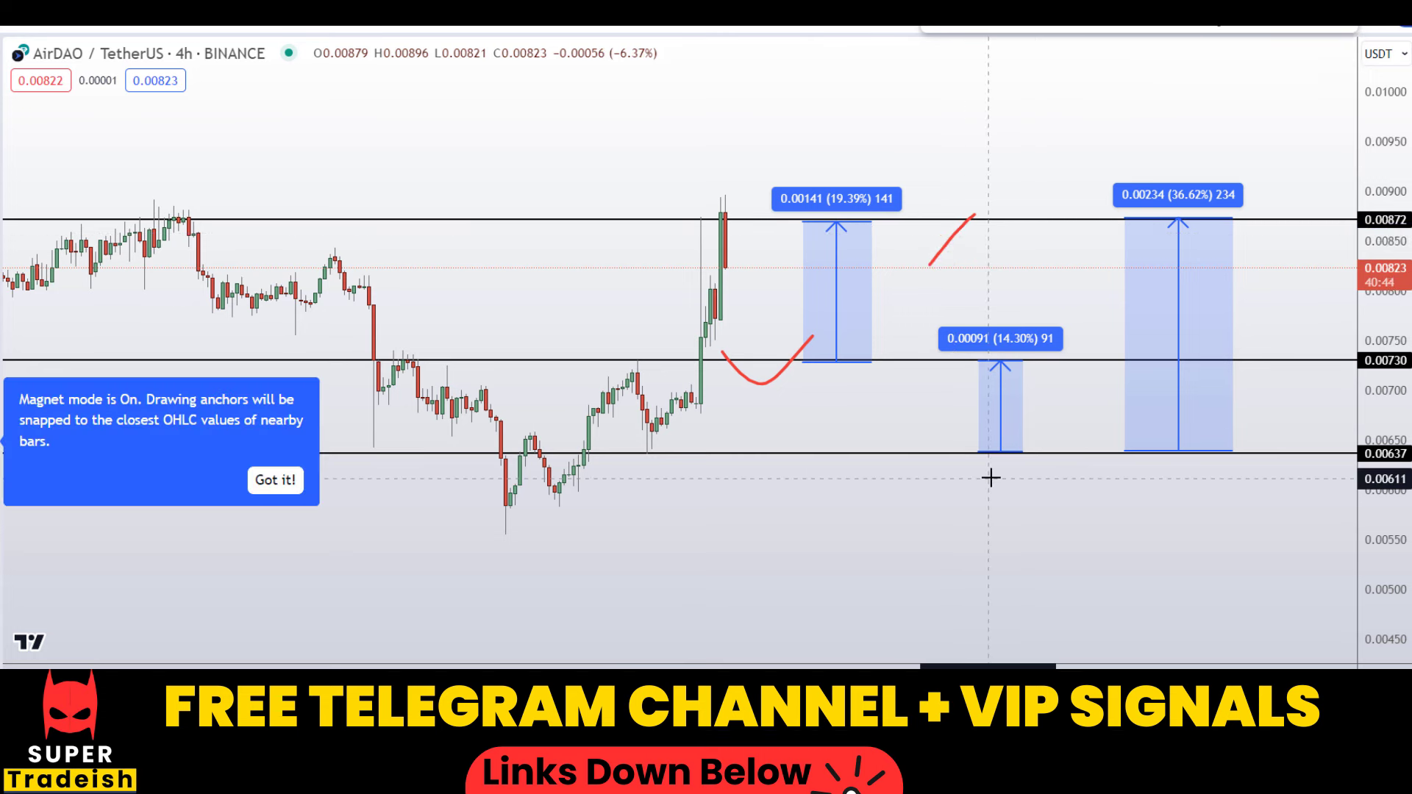
{"action": "key", "text": "ctrl+z"}
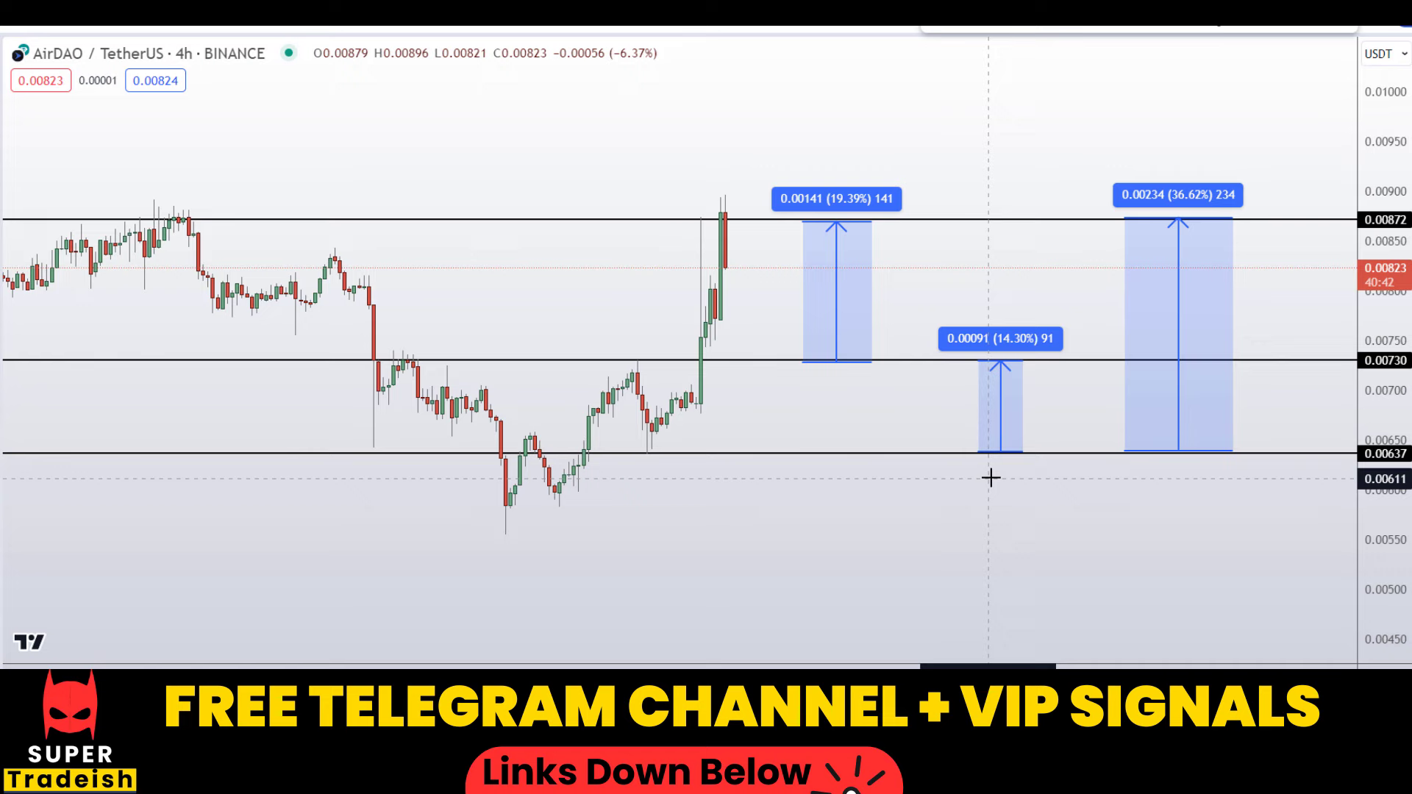
{"action": "scroll", "coordinate": [991, 478], "scroll_direction": "down", "scroll_amount": 2}
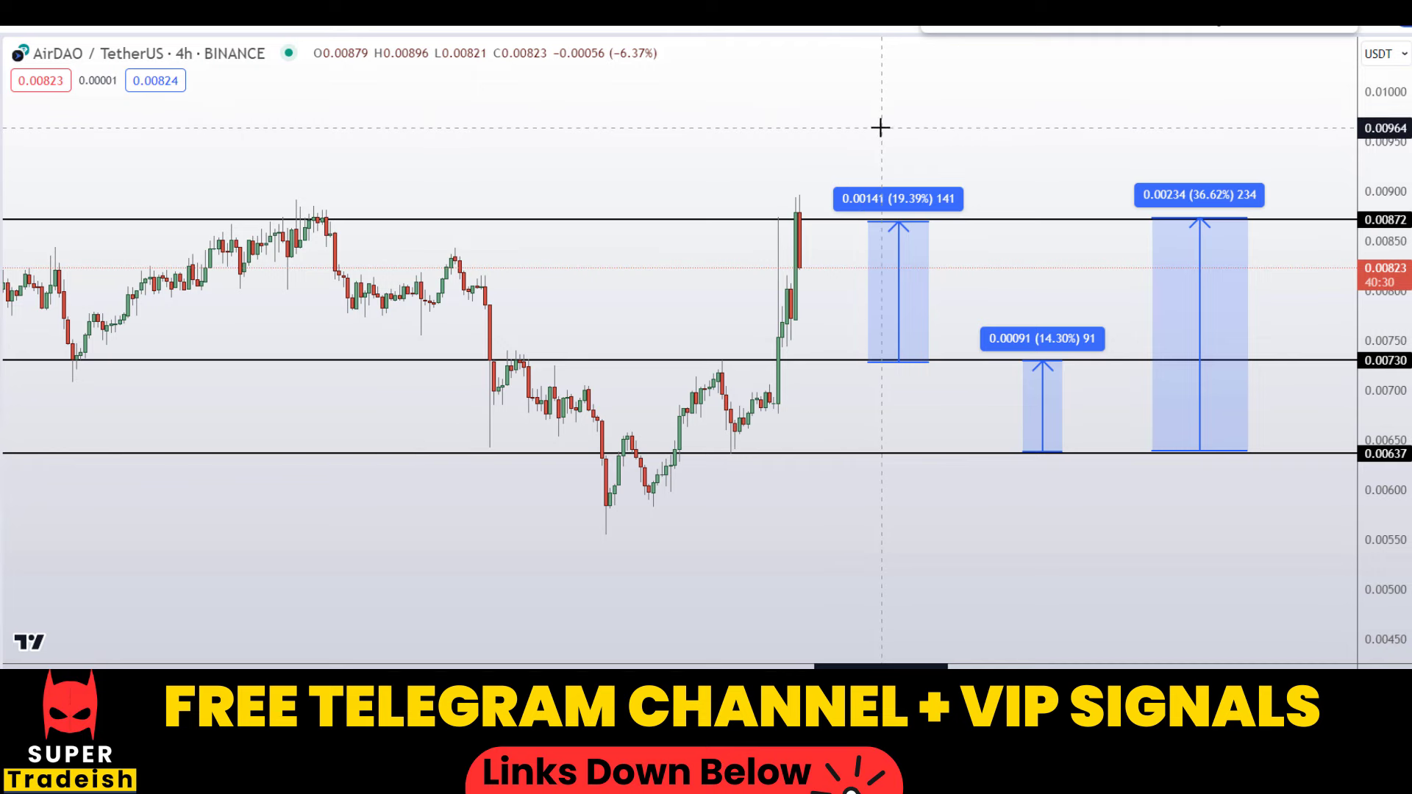
- Draw a red oval around the 19.39%, 14.30% and 36.62% boxes; undo extra label circles
{"action": "mouse_move", "coordinate": [912, 94]}
{"action": "left_mouse_down"}
{"action": "mouse_move", "coordinate": [812, 138]}
{"action": "mouse_move", "coordinate": [840, 403]}
{"action": "mouse_move", "coordinate": [1294, 356]}
{"action": "mouse_move", "coordinate": [1297, 136]}
{"action": "mouse_move", "coordinate": [1152, 78]}
{"action": "mouse_move", "coordinate": [917, 86]}
{"action": "mouse_move", "coordinate": [809, 154]}
{"action": "mouse_move", "coordinate": [787, 231]}
{"action": "left_mouse_up"}
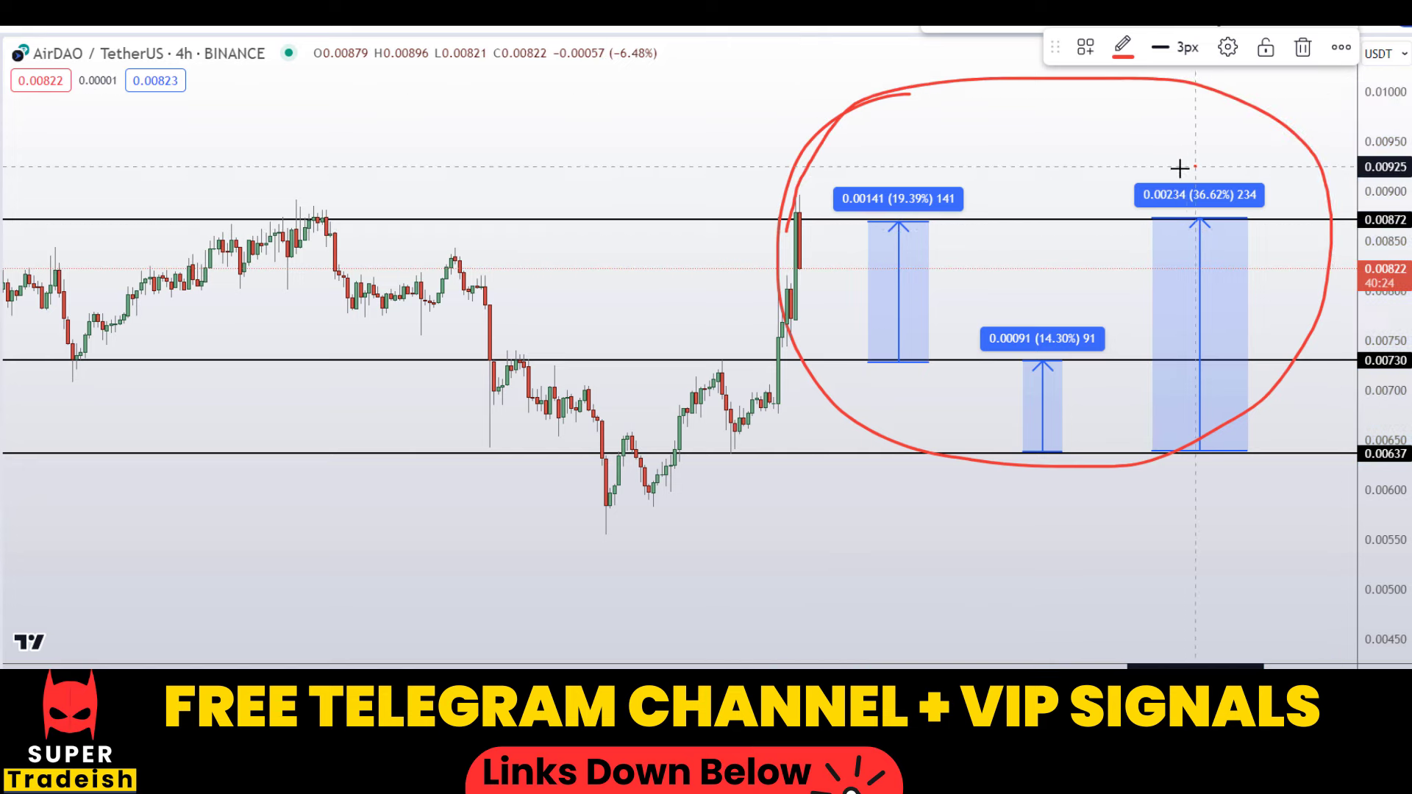
{"action": "mouse_move", "coordinate": [1172, 173]}
{"action": "left_mouse_down"}
{"action": "mouse_move", "coordinate": [1219, 227]}
{"action": "mouse_move", "coordinate": [1181, 151]}
{"action": "mouse_move", "coordinate": [1189, 167]}
{"action": "left_mouse_up"}
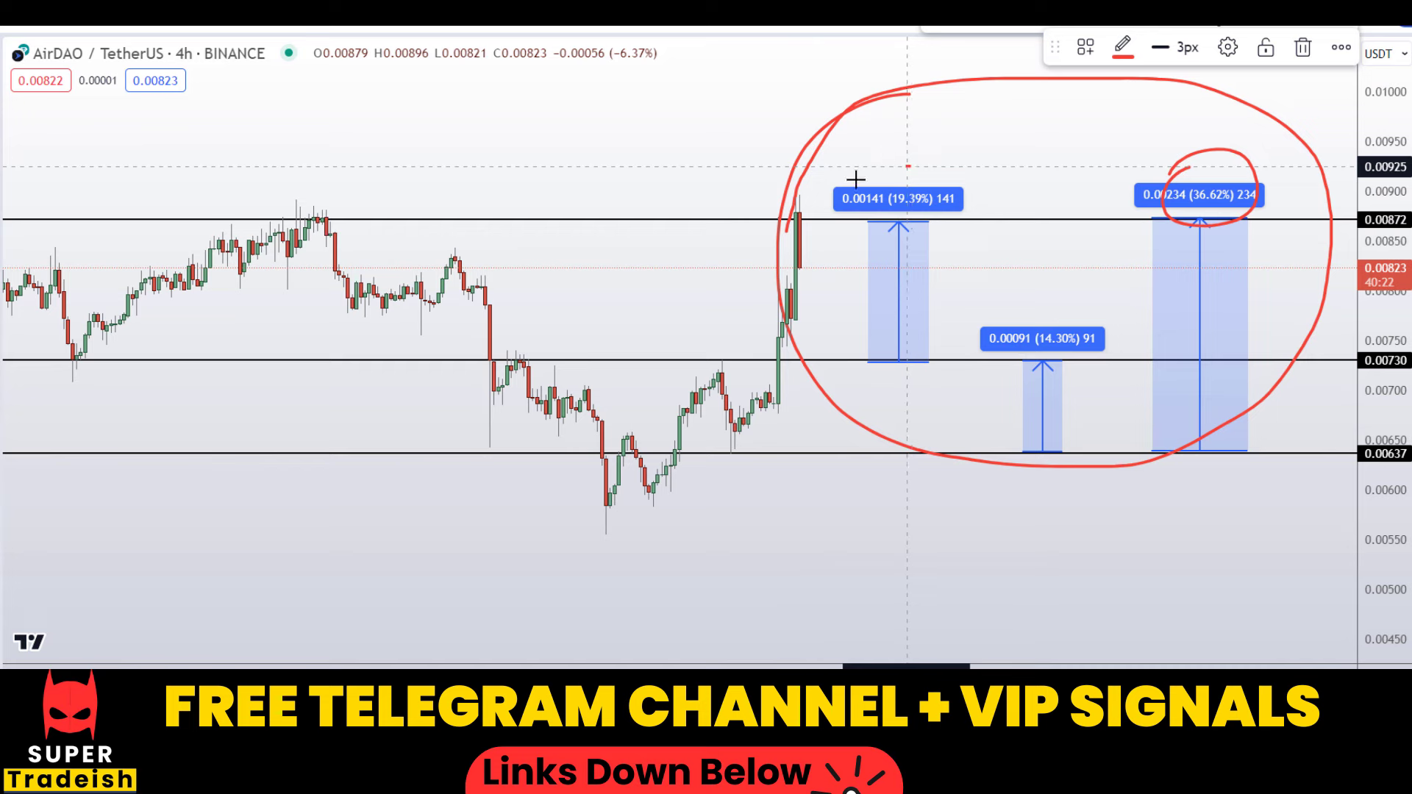
{"action": "mouse_move", "coordinate": [857, 186]}
{"action": "left_mouse_down"}
{"action": "mouse_move", "coordinate": [936, 139]}
{"action": "mouse_move", "coordinate": [904, 168]}
{"action": "left_mouse_up"}
{"action": "mouse_move", "coordinate": [1049, 313]}
{"action": "left_mouse_down"}
{"action": "mouse_move", "coordinate": [1084, 306]}
{"action": "mouse_move", "coordinate": [1023, 335]}
{"action": "left_mouse_up"}
{"action": "key", "text": "ctrl+z"}
{"action": "key", "text": "ctrl+z"}
{"action": "key", "text": "ctrl+z"}
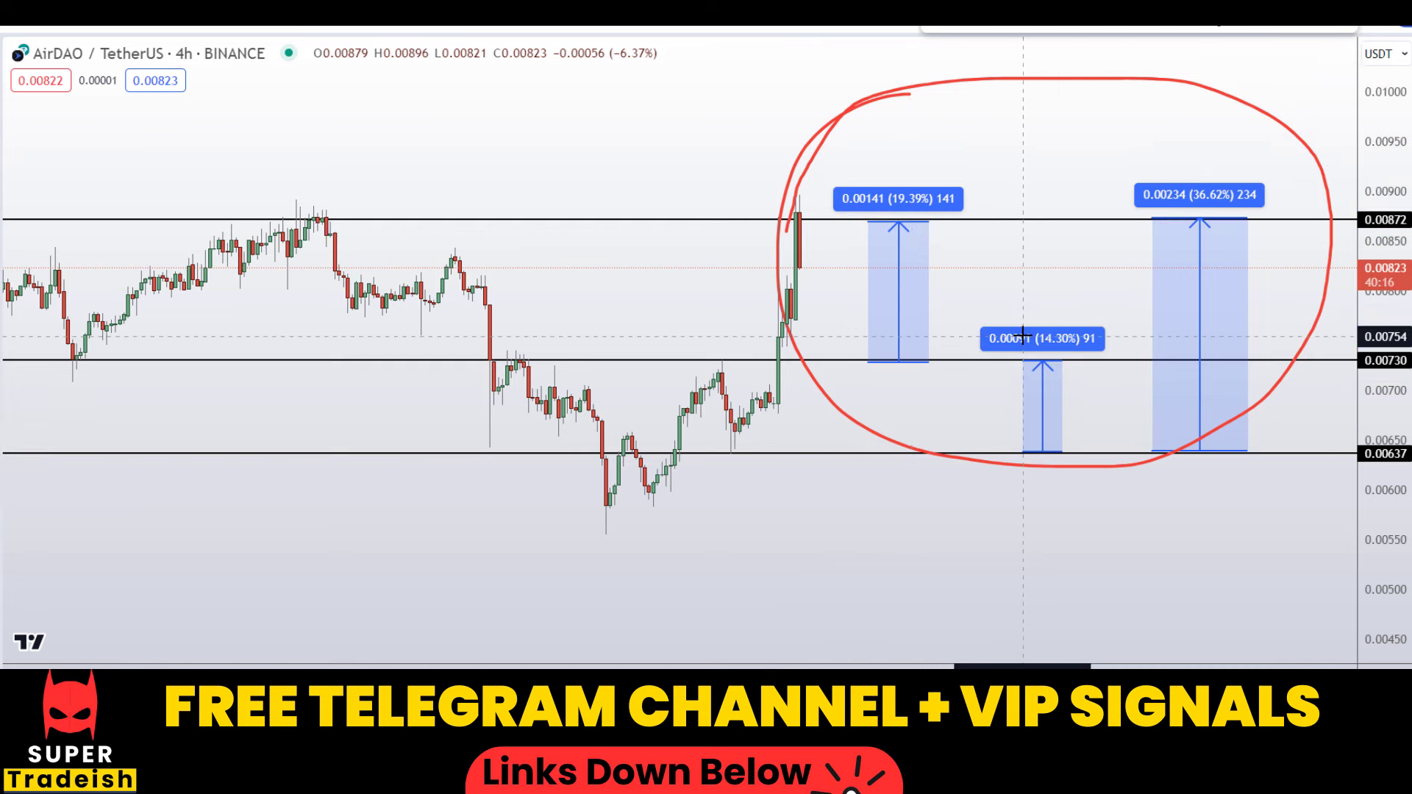